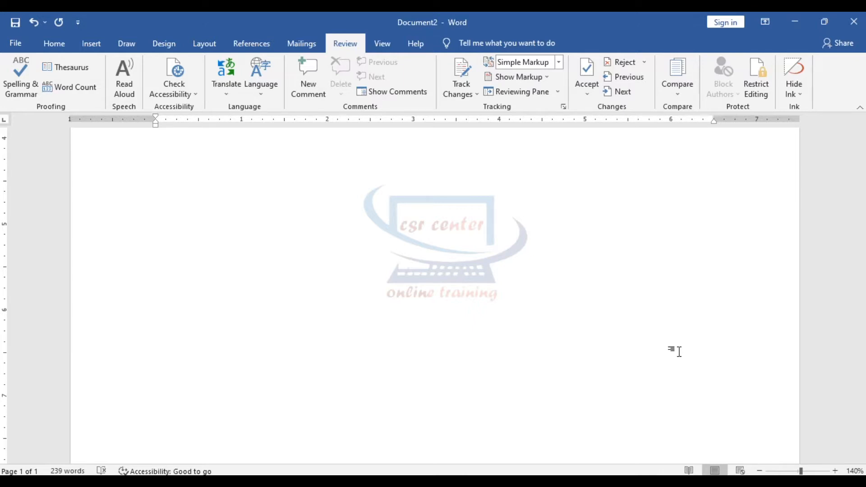
# Add the word "Faather" at the end of the document and correct it with the spelling suggestion "Father"
pyautogui.write('Faather')
pyautogui.keyDown('ctrl'); pyautogui.scroll(9, 203, 284); pyautogui.keyUp('ctrl')
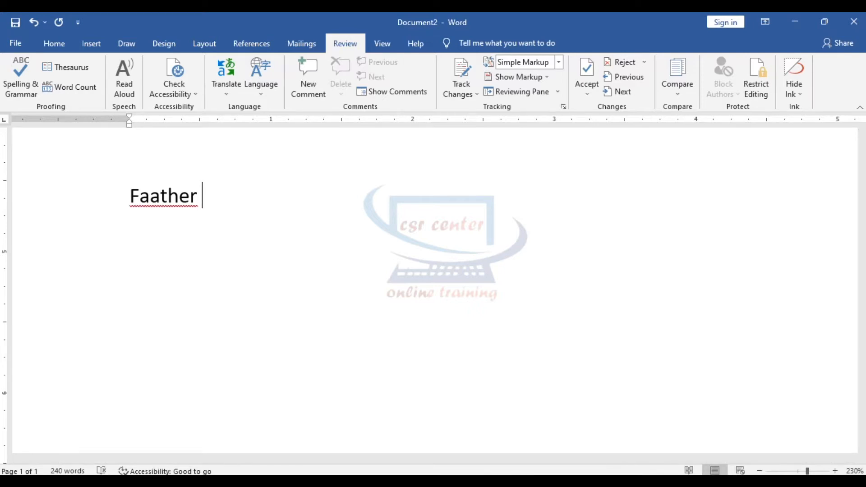
pyautogui.rightClick(160, 198)
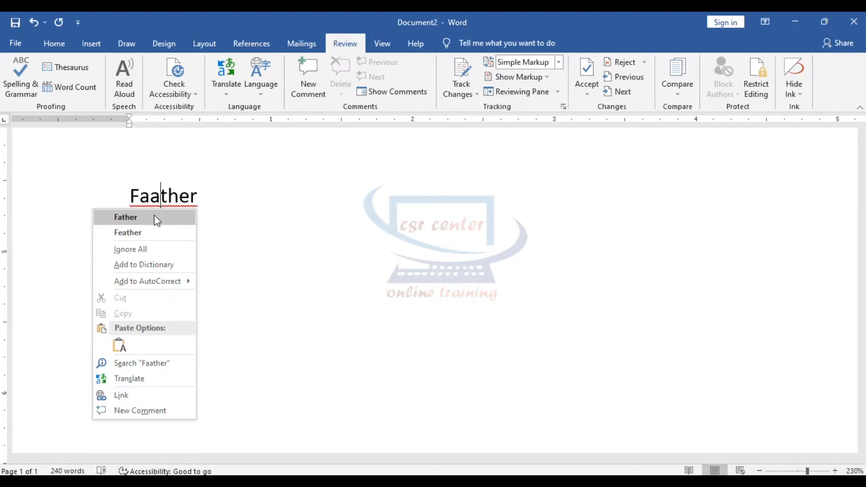
pyautogui.click(159, 216)
# Add the word "moother" after "Father" and correct it with the spelling suggestion "mother"
pyautogui.write('moother')
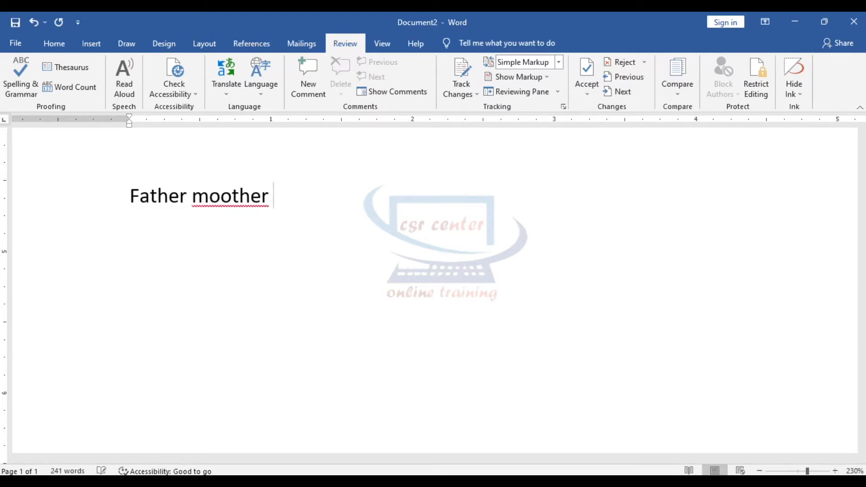
pyautogui.rightClick(251, 198)
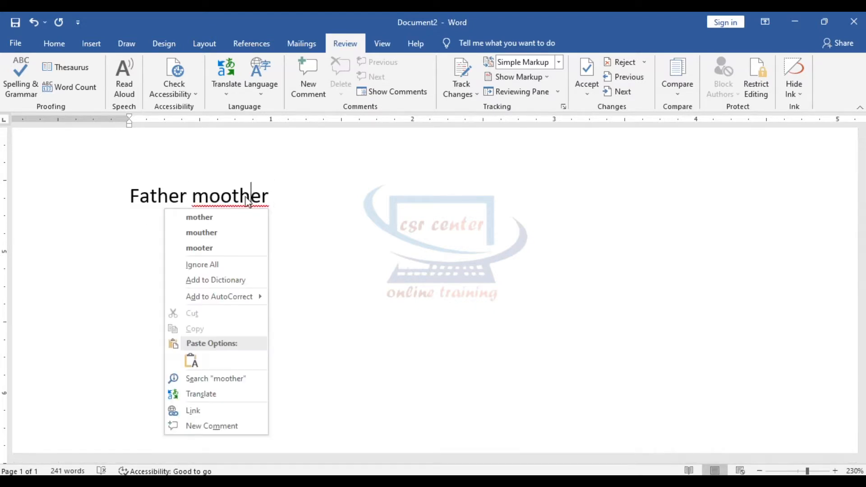
pyautogui.click(218, 218)
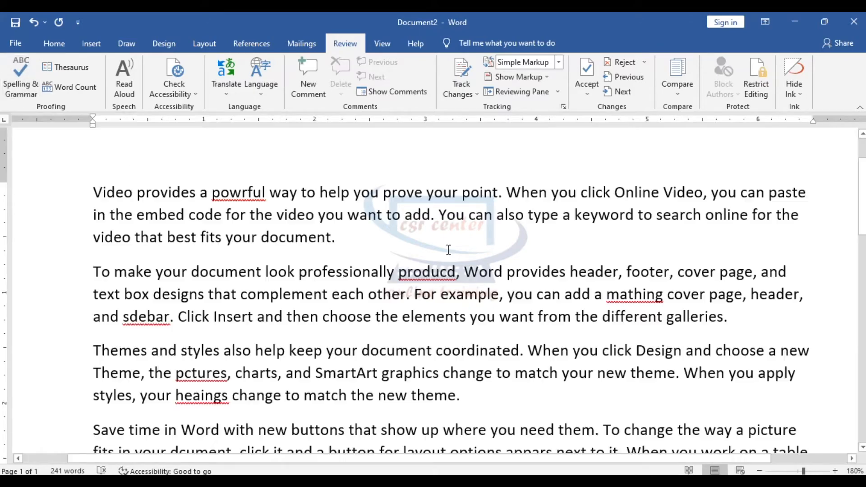
# Look over the flagged misspellings in the document and view the suggestions for "powrful" without applying one
pyautogui.scroll(-2, 407, 273)
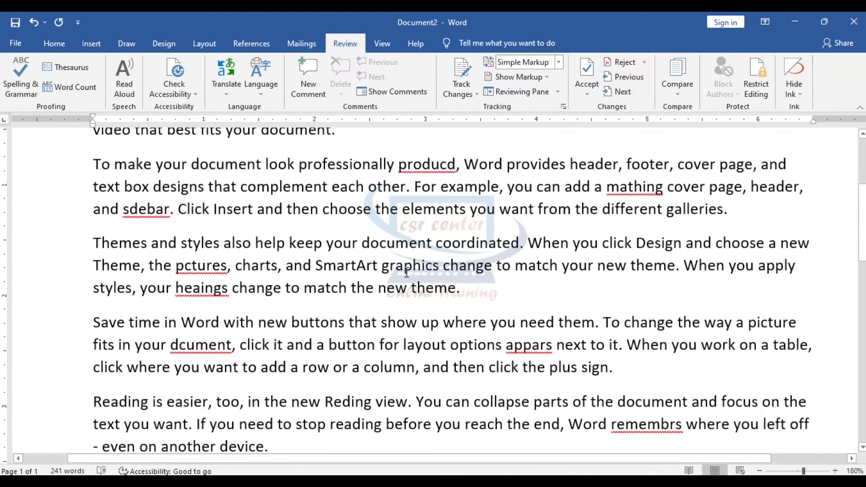
pyautogui.scroll(-3, 406, 273)
pyautogui.scroll(4, 406, 273)
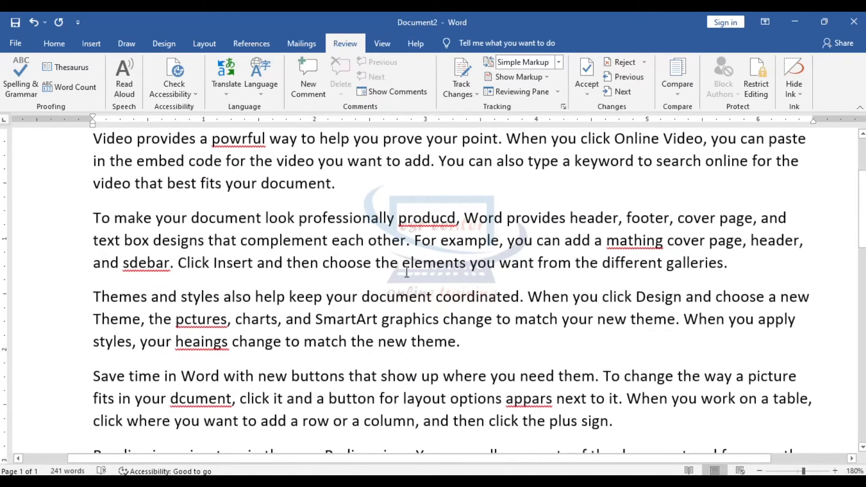
pyautogui.scroll(1, 406, 273)
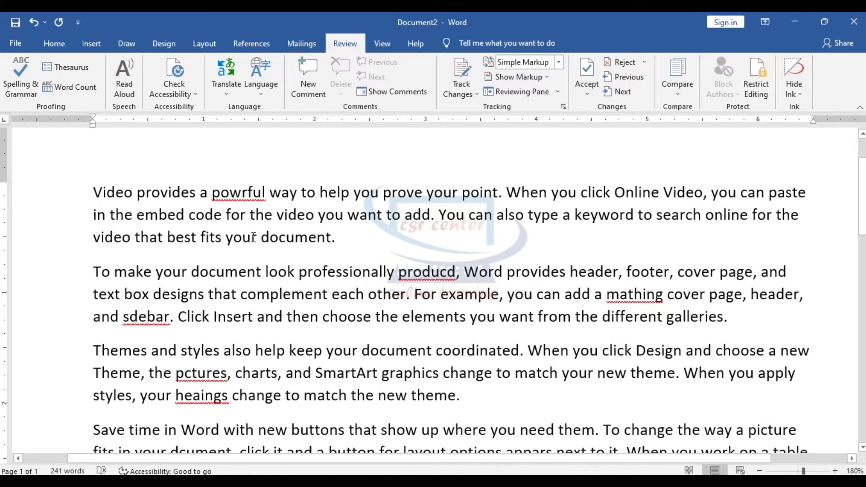
pyautogui.rightClick(242, 193)
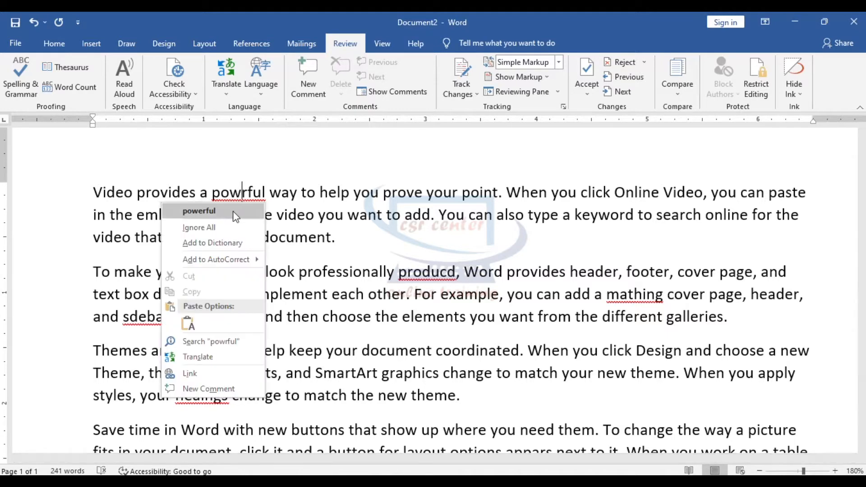
pyautogui.click(350, 220)
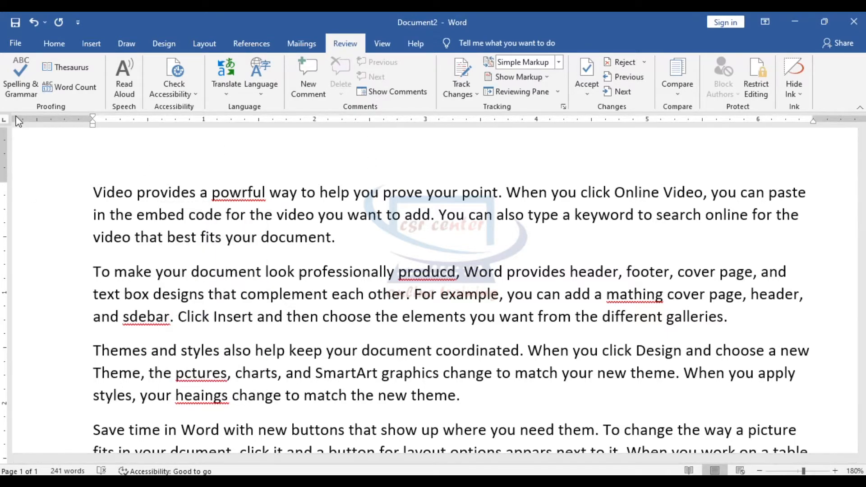
# Run the Spelling & Grammar check and replace "powrful" in the first paragraph with "powerful"
pyautogui.click(24, 85)
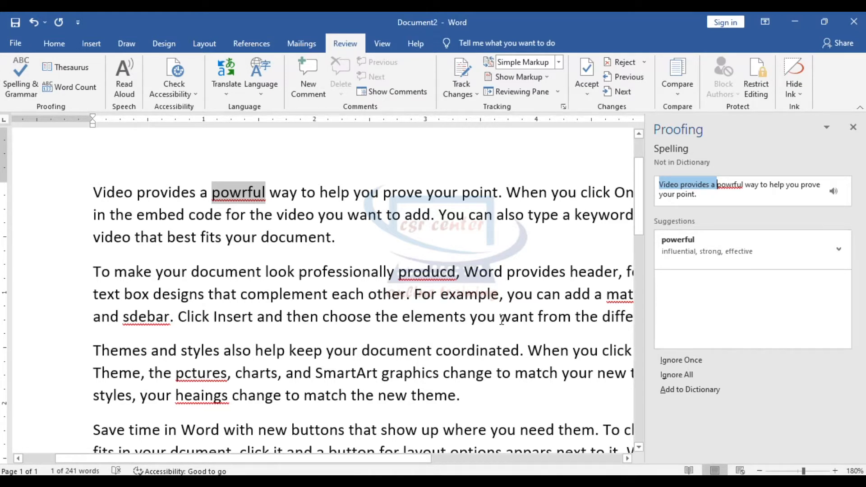
pyautogui.click(731, 192)
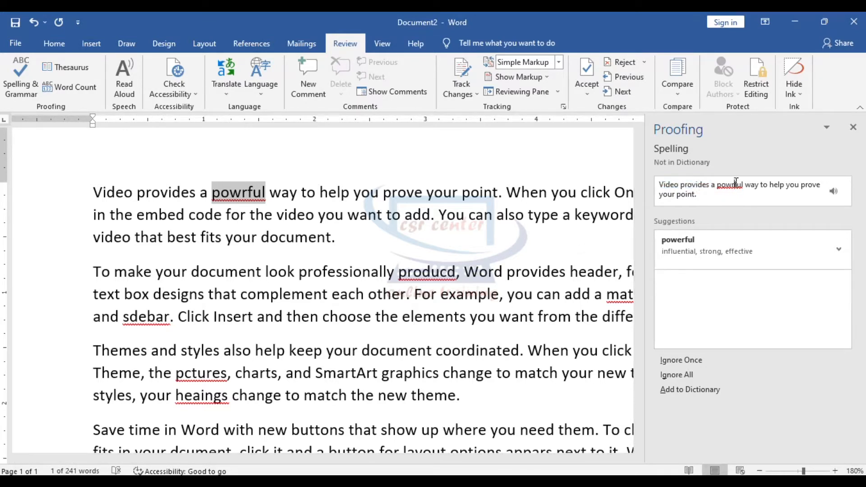
pyautogui.click(700, 251)
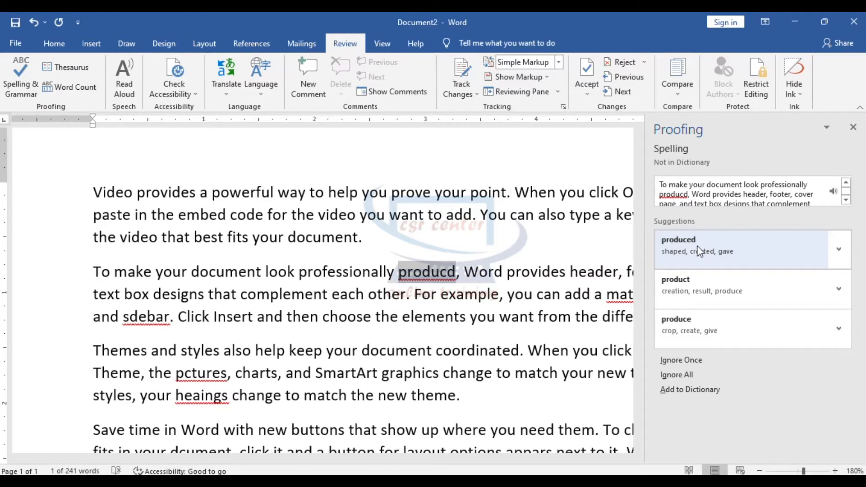
# Highlight the corrected "powerful" for review, and replace "producd" in the second paragraph with the suggestion "produced"
pyautogui.moveTo(220, 195); pyautogui.dragTo(278, 195)
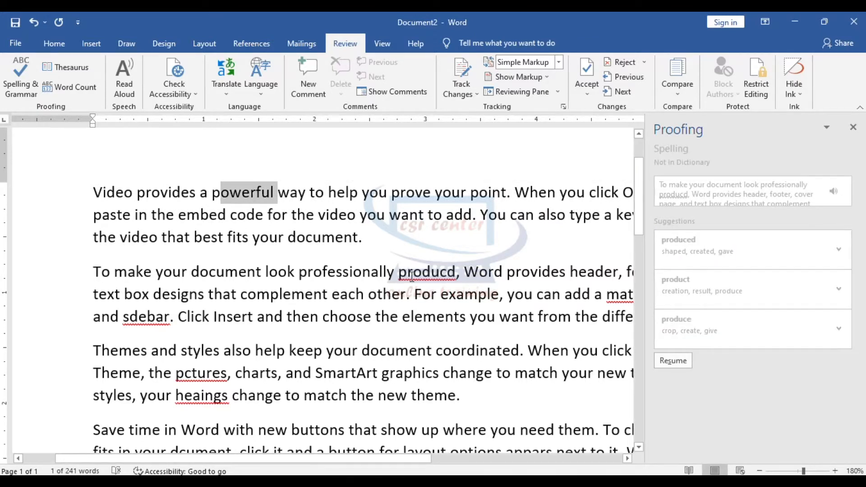
pyautogui.moveTo(398, 274); pyautogui.dragTo(455, 273)
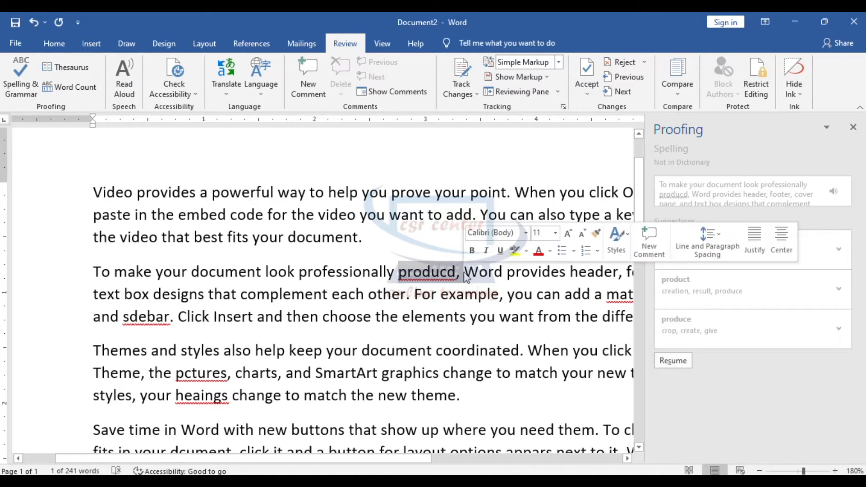
pyautogui.click(422, 270)
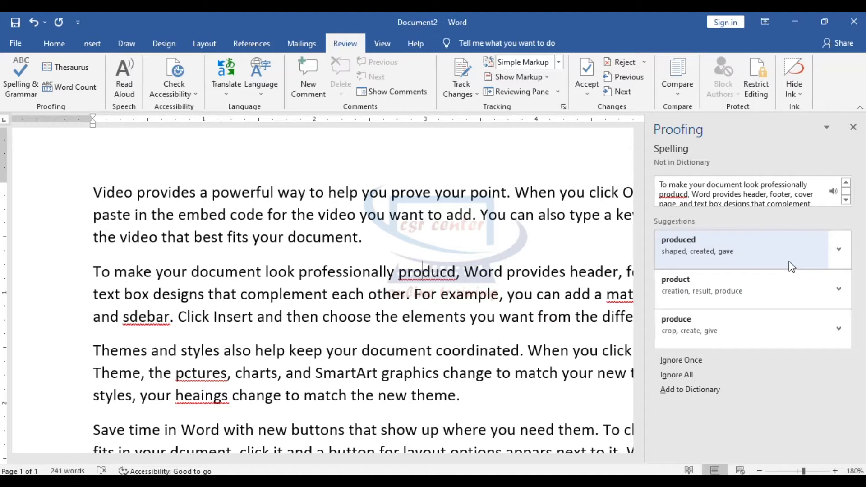
pyautogui.click(722, 256)
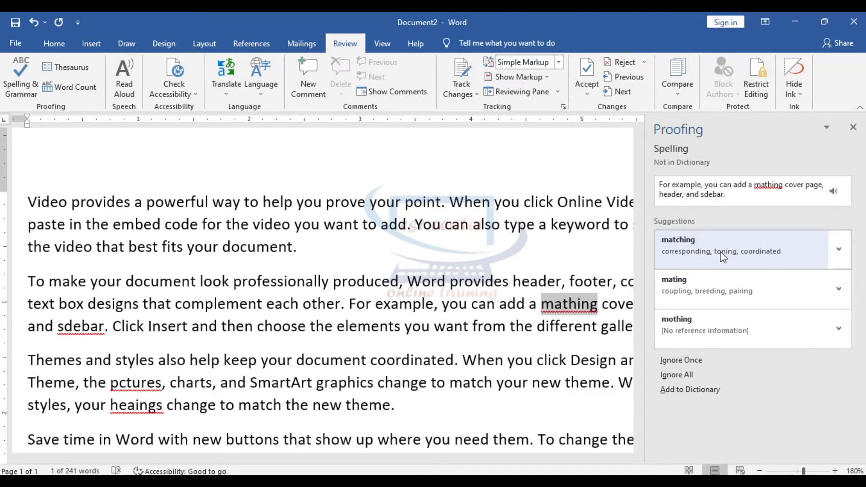
# Highlight the corrected "produced" for review, and replace "mathing" in the second paragraph with the suggestion "matching"
pyautogui.moveTo(342, 282); pyautogui.dragTo(389, 282)
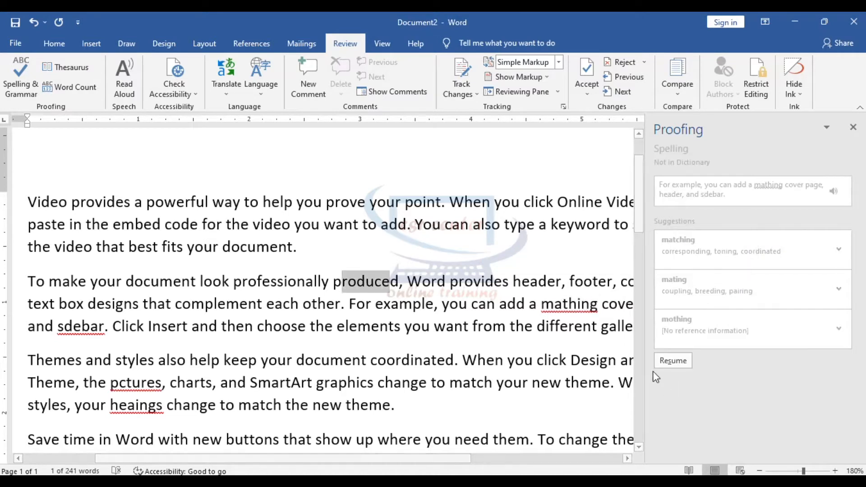
pyautogui.click(564, 308)
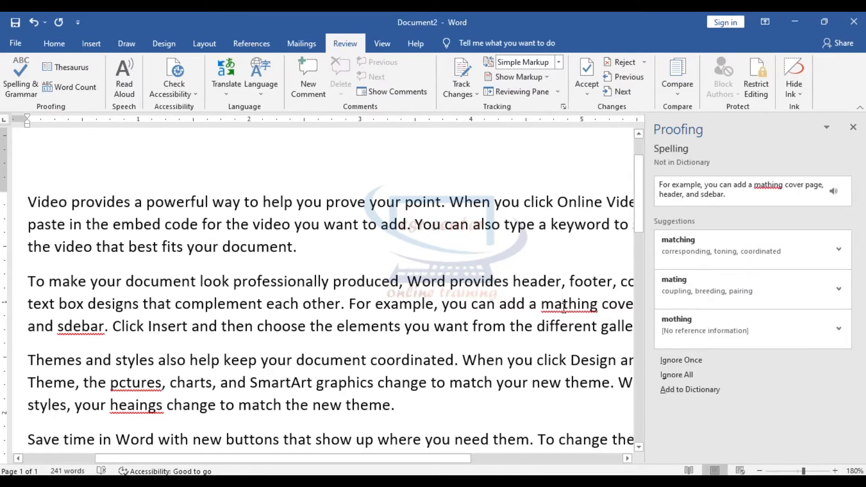
pyautogui.click(704, 257)
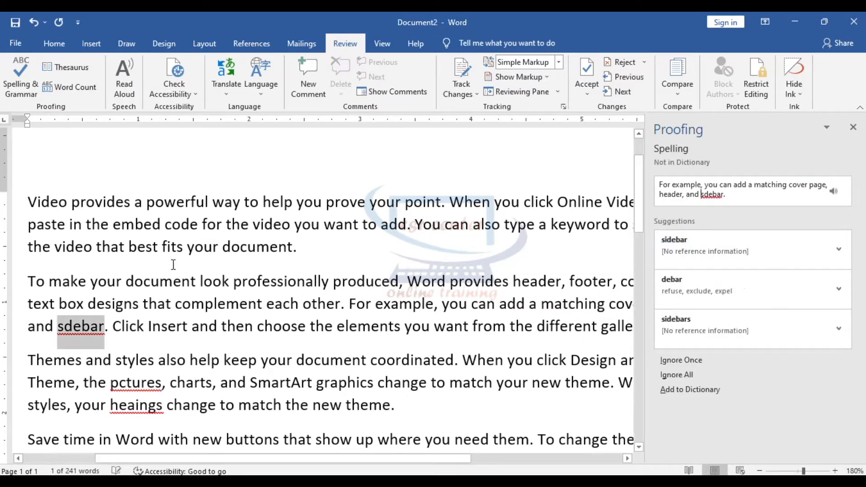
# Replace the misspellings "sdebar", "pctures" and "heaings" with the suggestions "sidebar", "pictures" and "hearings"
pyautogui.scroll(-2, 89, 266)
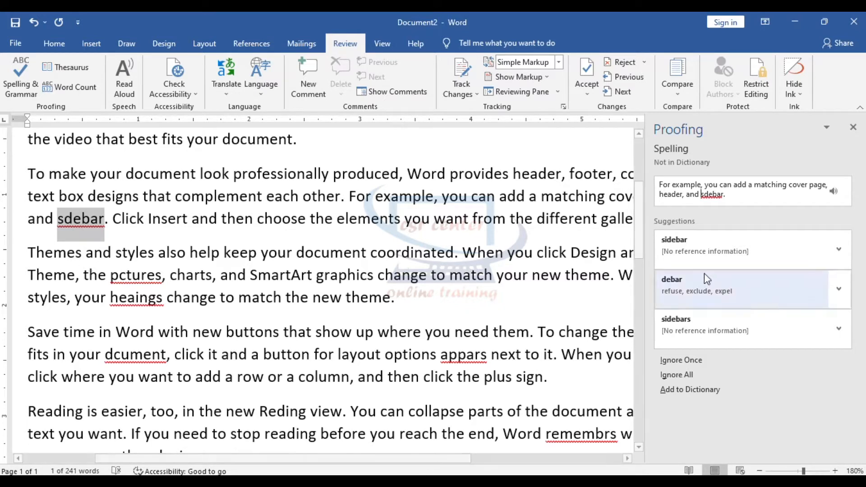
pyautogui.click(680, 251)
pyautogui.click(690, 248)
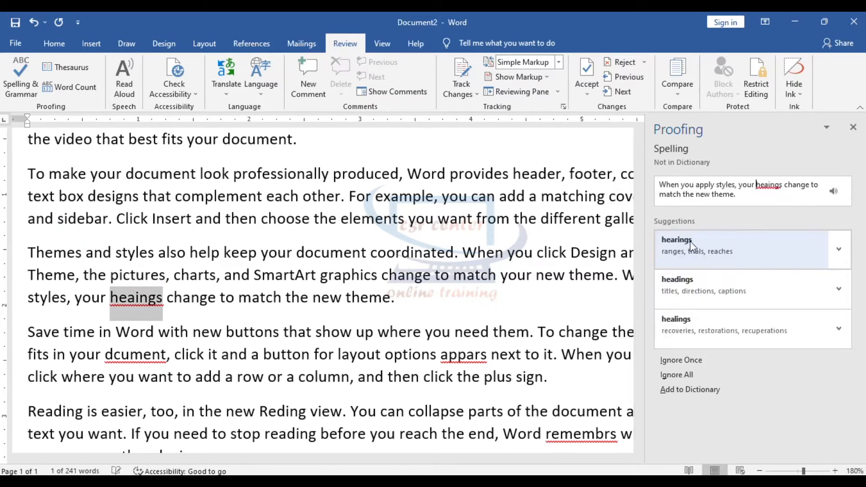
pyautogui.click(703, 252)
# Replace "dcument", "appars" and "remembrs" with "document", "appears" and "remembers", and finish the spelling check
pyautogui.click(702, 251)
pyautogui.click(702, 250)
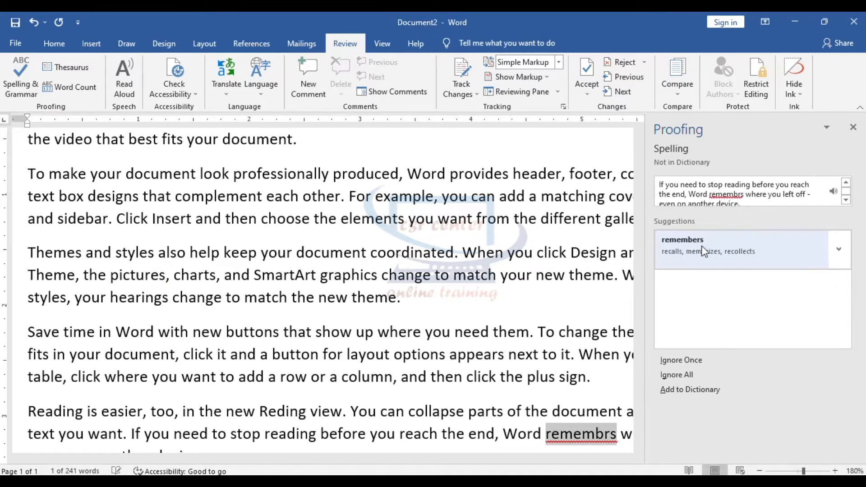
pyautogui.click(701, 248)
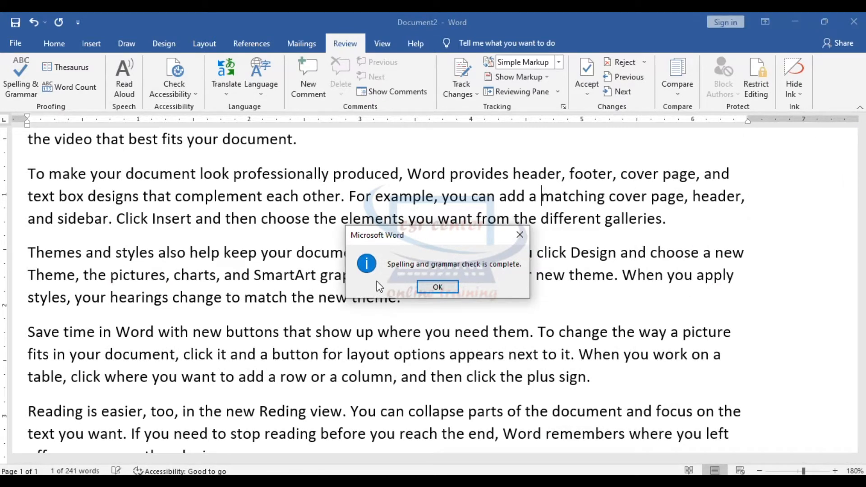
pyautogui.click(428, 284)
# Open the thesaurus for the word "matching" and look up synonyms for "teacher"
pyautogui.scroll(1, 253, 343)
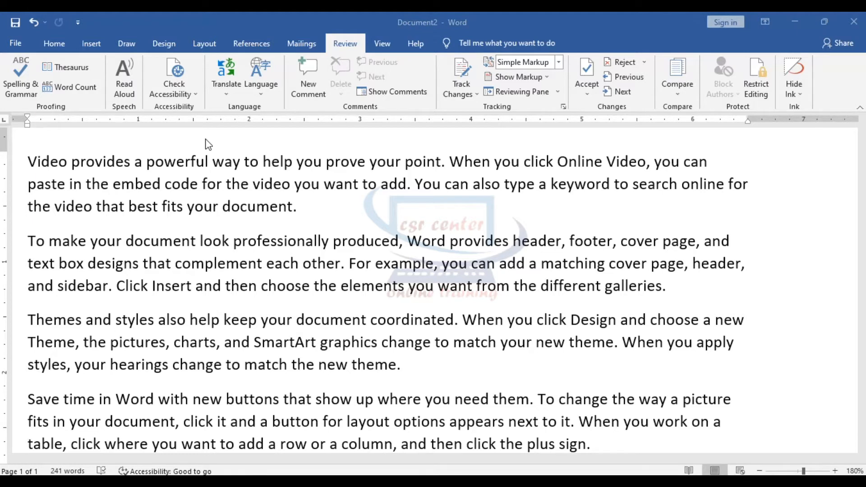
pyautogui.click(82, 70)
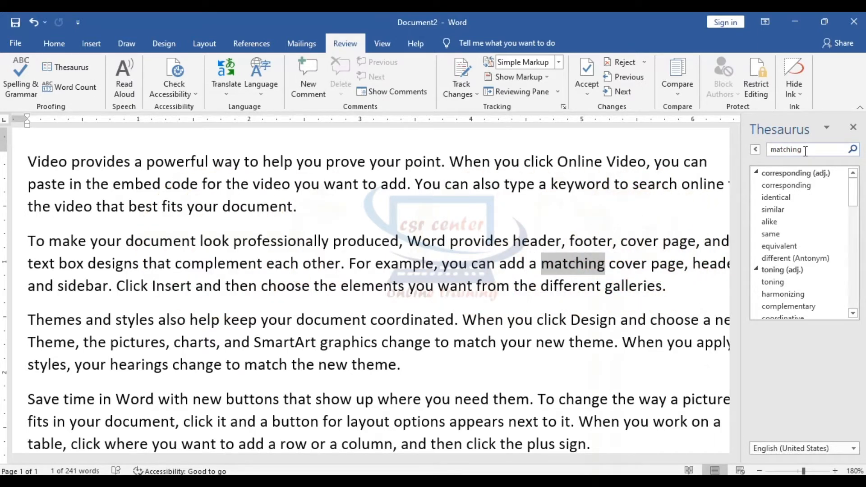
pyautogui.doubleClick(806, 150)
pyautogui.write('teacher')
pyautogui.press('Return')
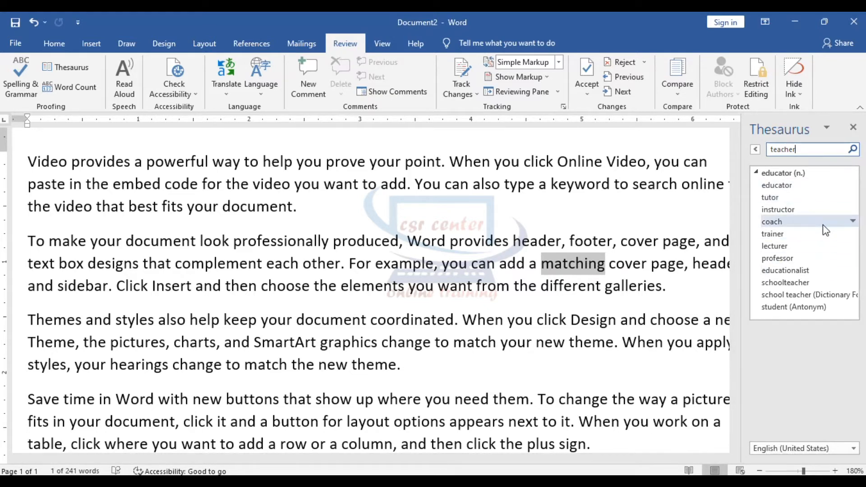
pyautogui.click(792, 196)
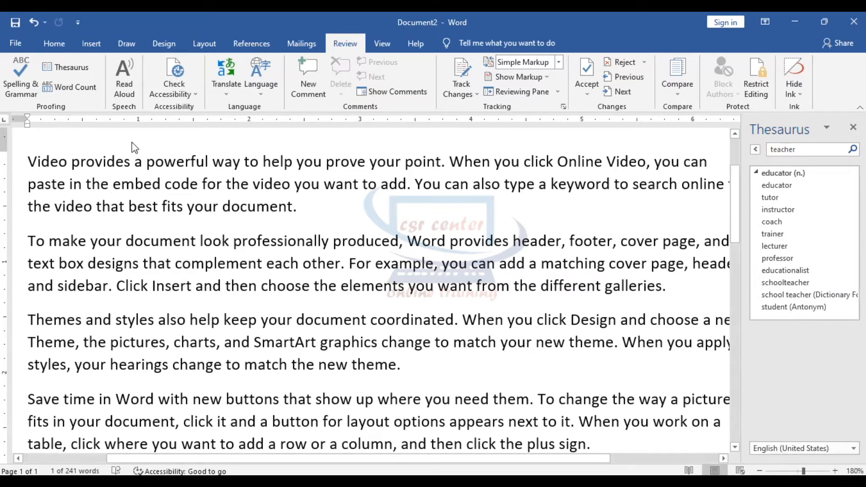
# View the word count statistics for the selected word, and close the statistics and the thesaurus
pyautogui.click(78, 91)
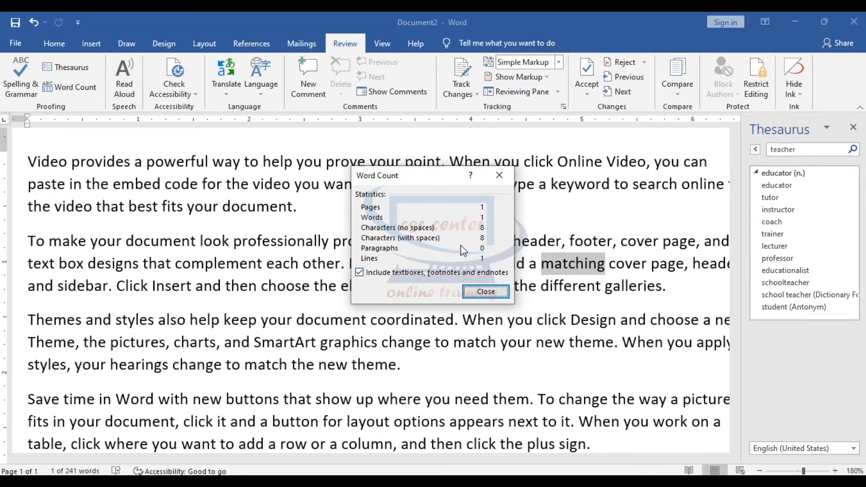
pyautogui.click(485, 292)
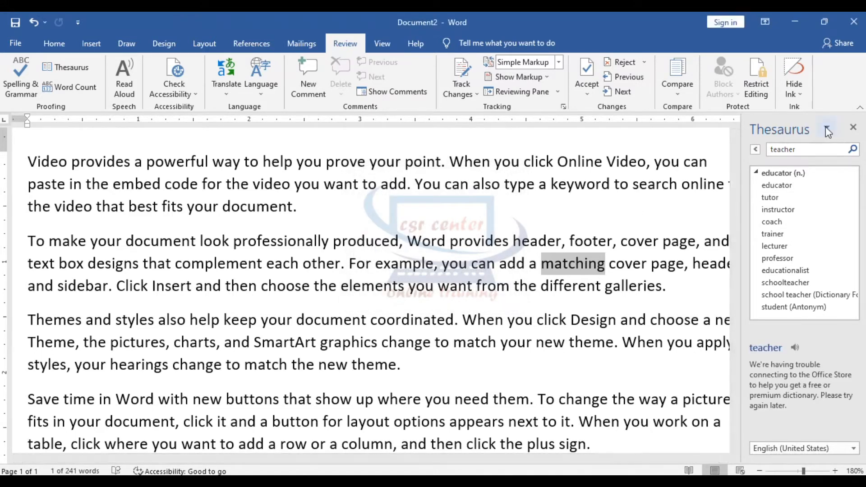
pyautogui.click(853, 127)
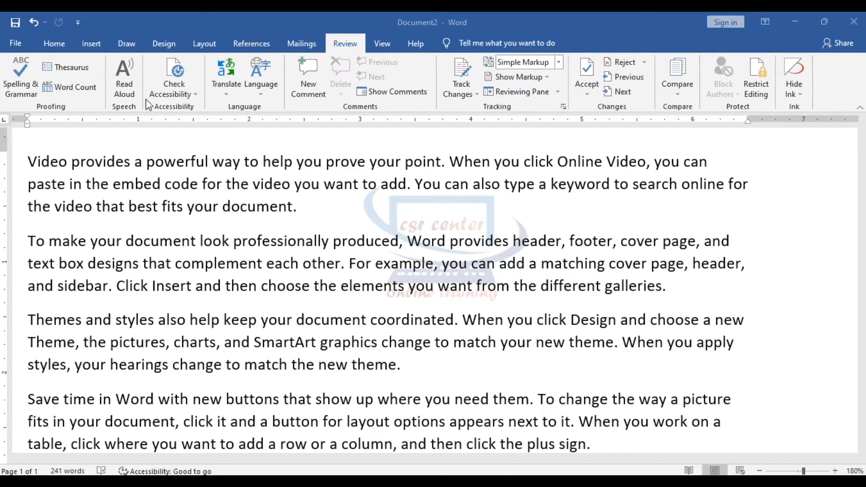
# Have the document read aloud from the first paragraph, and pause the reading in its first sentence
pyautogui.click(53, 177)
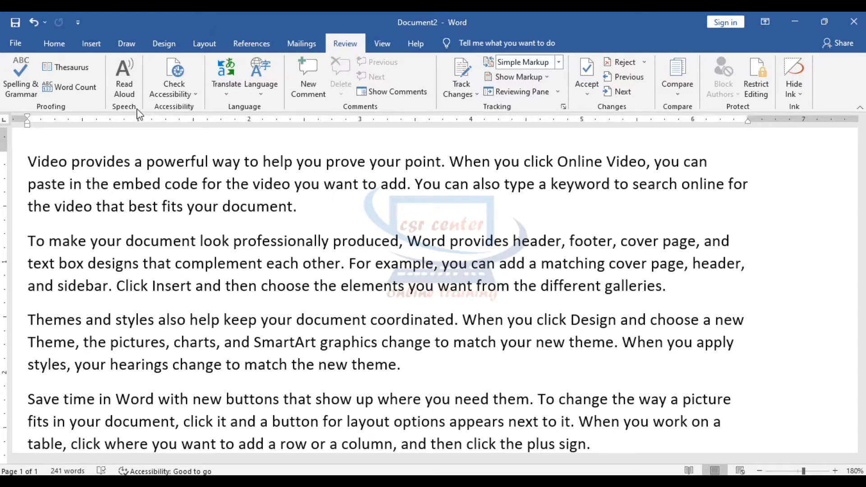
pyautogui.click(129, 78)
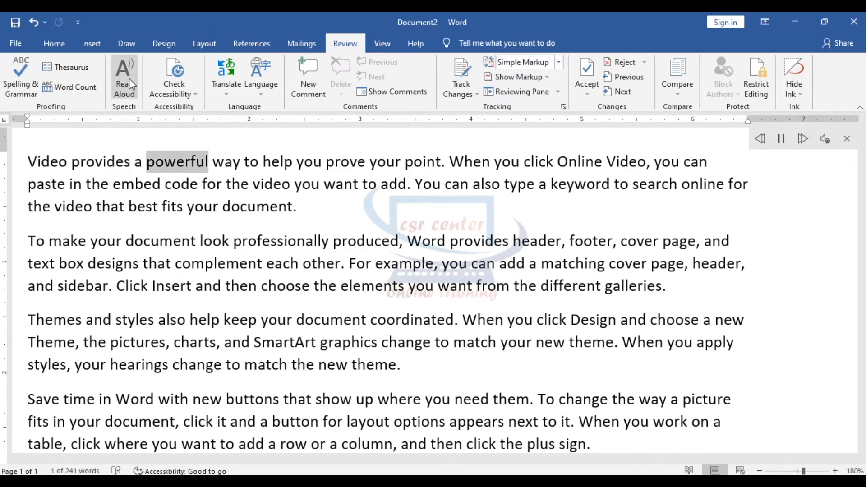
pyautogui.click(780, 139)
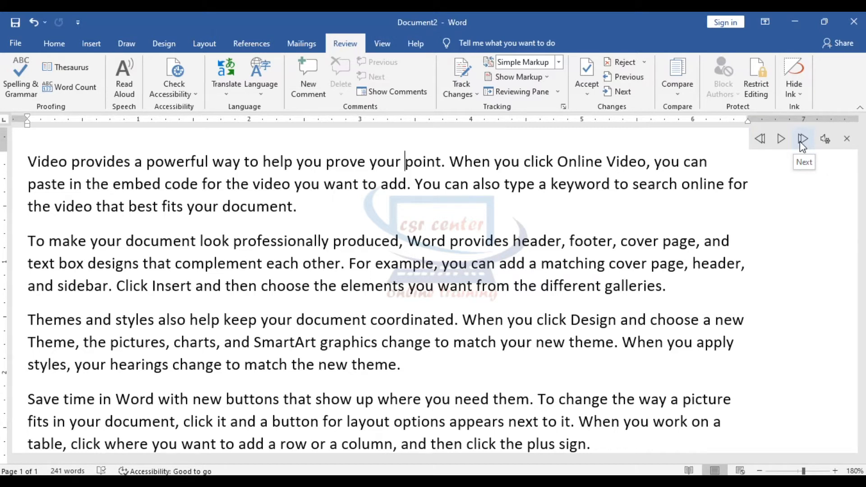
# Try a slower reading speed in the read-aloud settings and look through the available voices
pyautogui.click(824, 141)
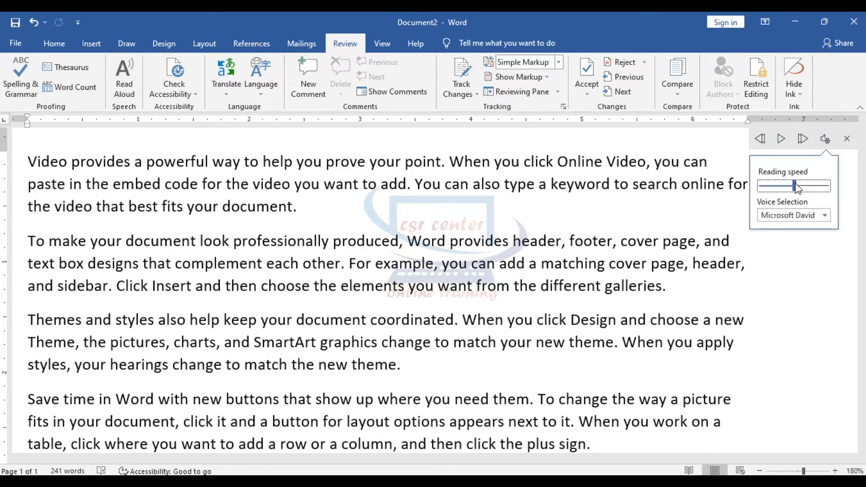
pyautogui.moveTo(795, 185); pyautogui.dragTo(769, 187)
pyautogui.click(824, 215)
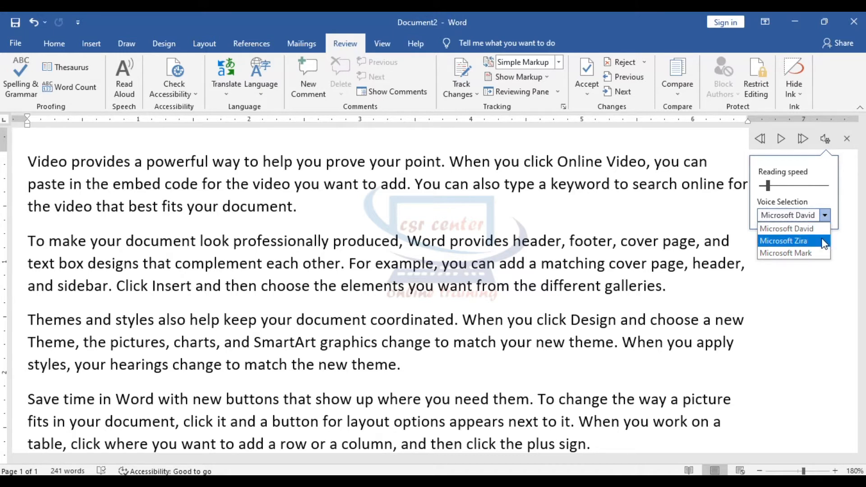
pyautogui.click(829, 295)
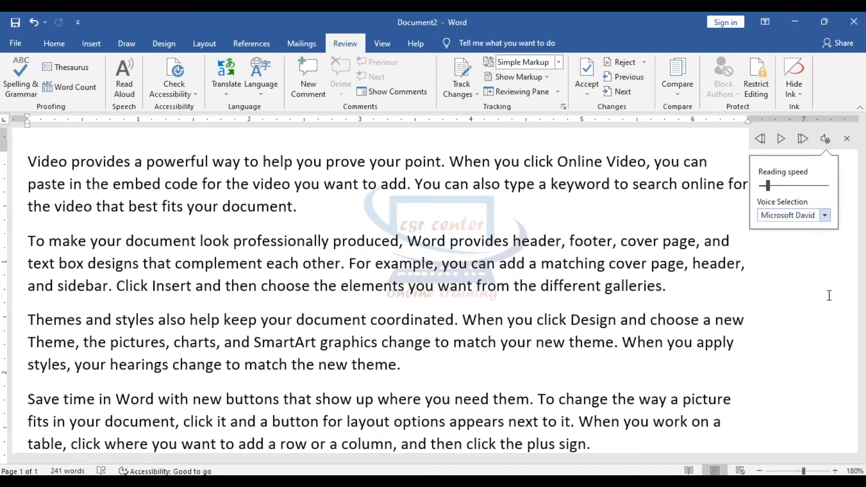
# Return the reading speed to the middle of its range and set the reading voice to Microsoft Zira
pyautogui.click(824, 138)
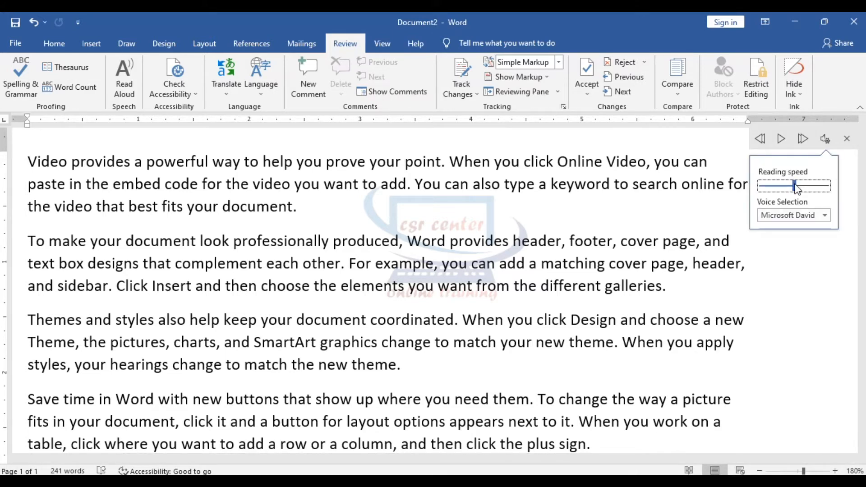
pyautogui.moveTo(796, 188)
pyautogui.mouseDown()
pyautogui.moveTo(824, 189)
pyautogui.moveTo(774, 190)
pyautogui.moveTo(796, 191)
pyautogui.mouseUp()
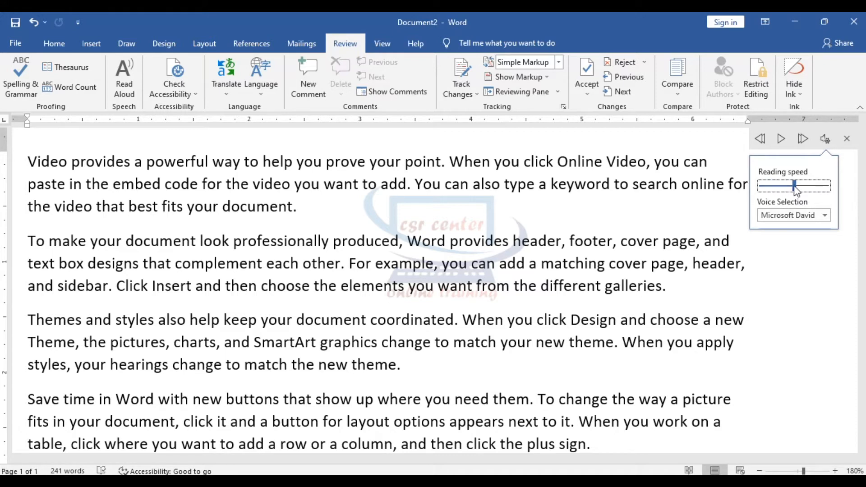
pyautogui.click(823, 215)
pyautogui.click(815, 240)
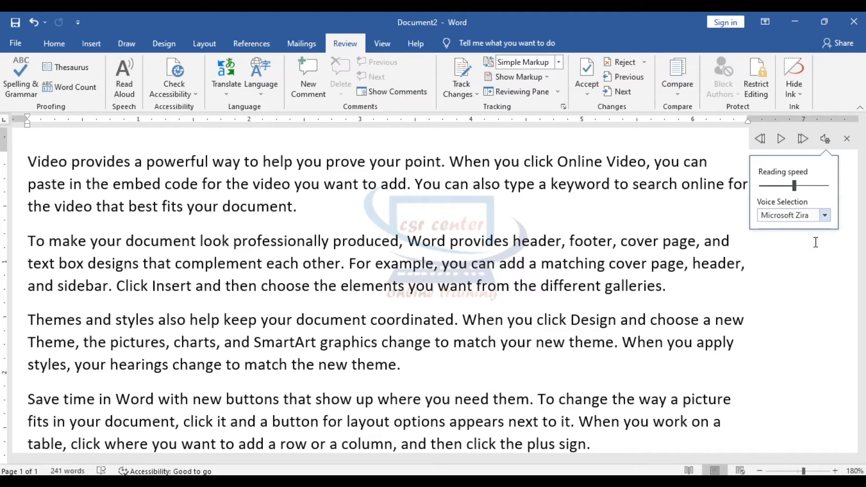
# Resume reading aloud with the chosen voice, pause it in the second paragraph, and close the read-aloud controls
pyautogui.click(781, 138)
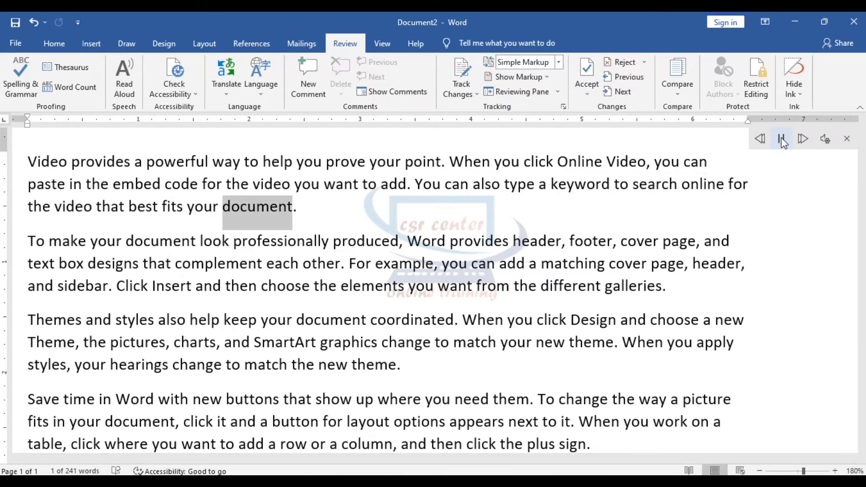
pyautogui.click(782, 141)
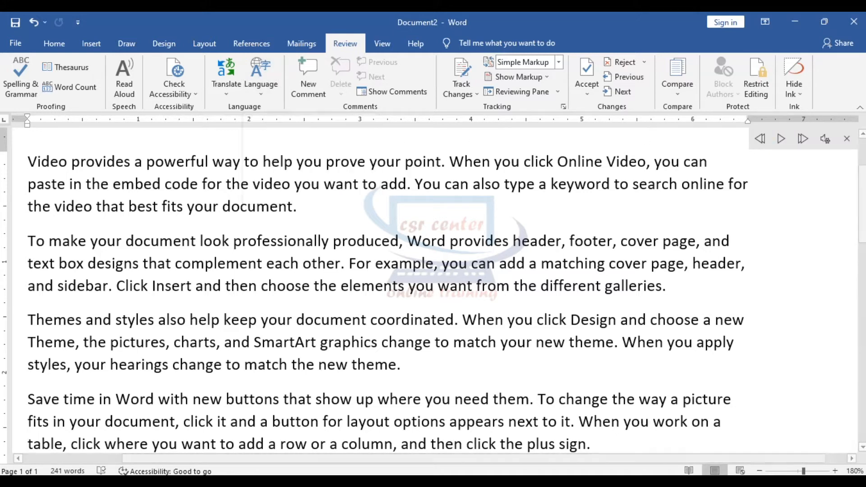
pyautogui.click(846, 139)
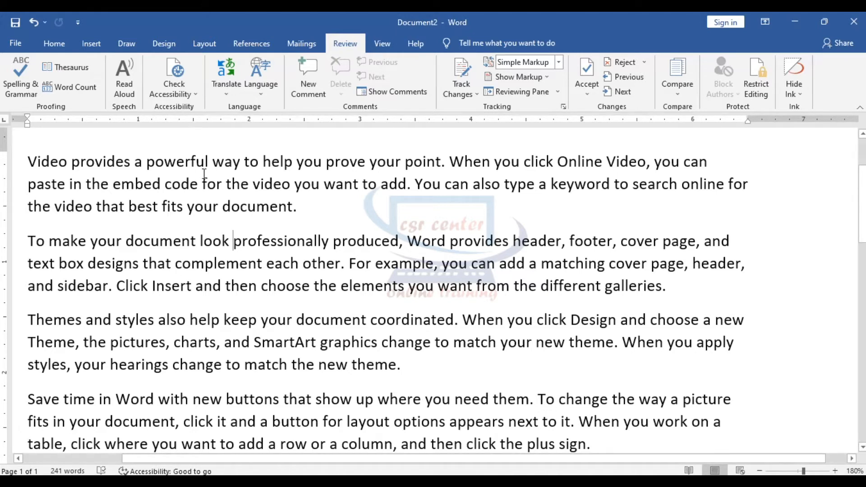
# Run the accessibility check on the document, and close the inspection results
pyautogui.click(195, 94)
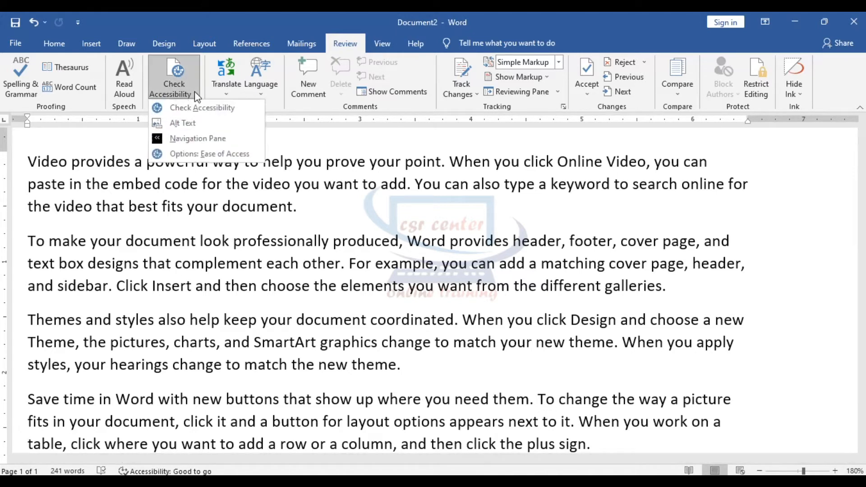
pyautogui.click(218, 107)
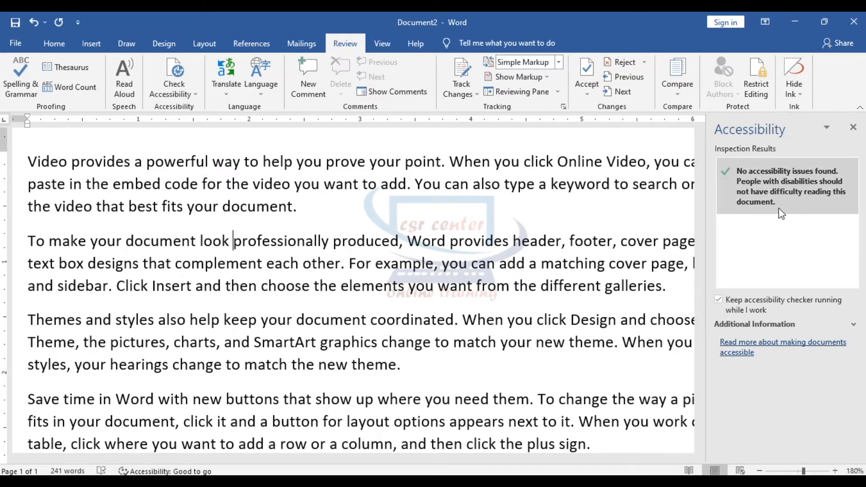
pyautogui.click(853, 127)
pyautogui.click(297, 206)
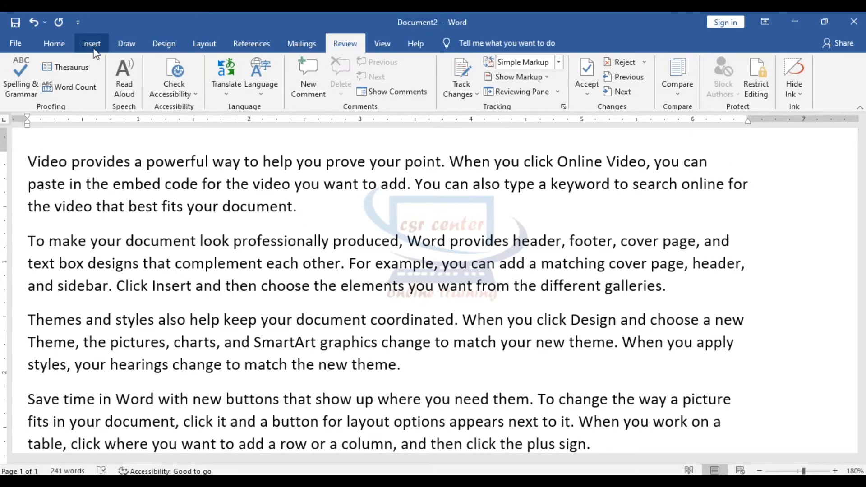
# Draw a smiley face shape about 1.32" high and 1.35" wide over the first two paragraphs, and dismiss the accessibility tip
pyautogui.click(92, 43)
pyautogui.click(180, 68)
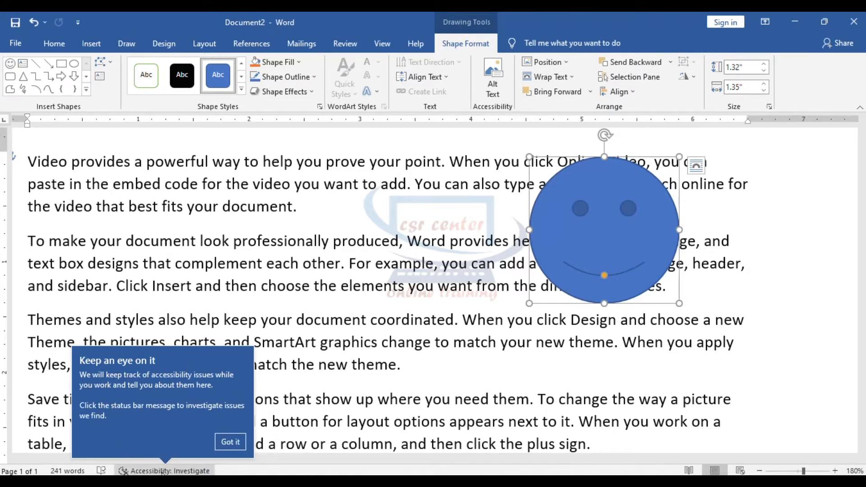
pyautogui.click(231, 441)
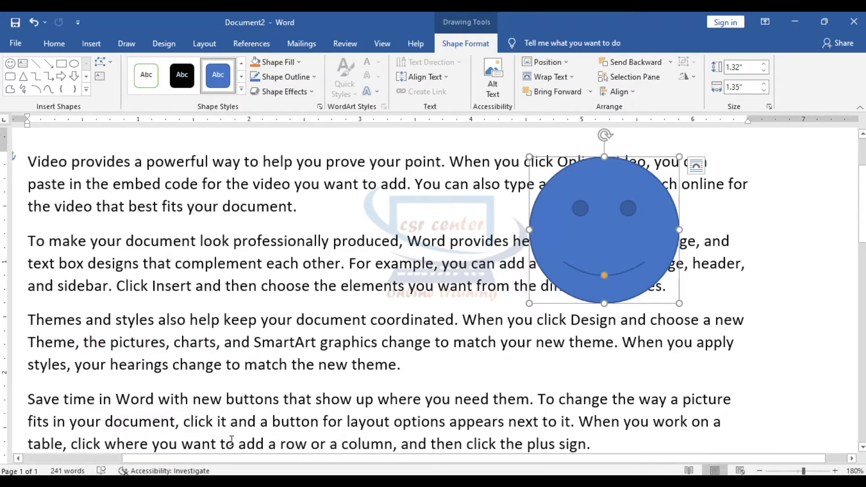
# Draw a rounded rectangle about 1.2" high and 1.82" wide over the last two paragraphs, and deselect it
pyautogui.scroll(-3, 555, 323)
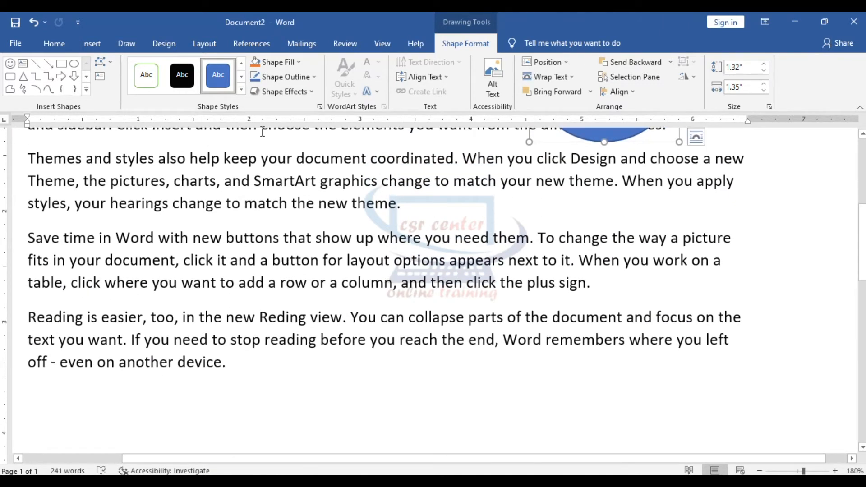
pyautogui.click(10, 77)
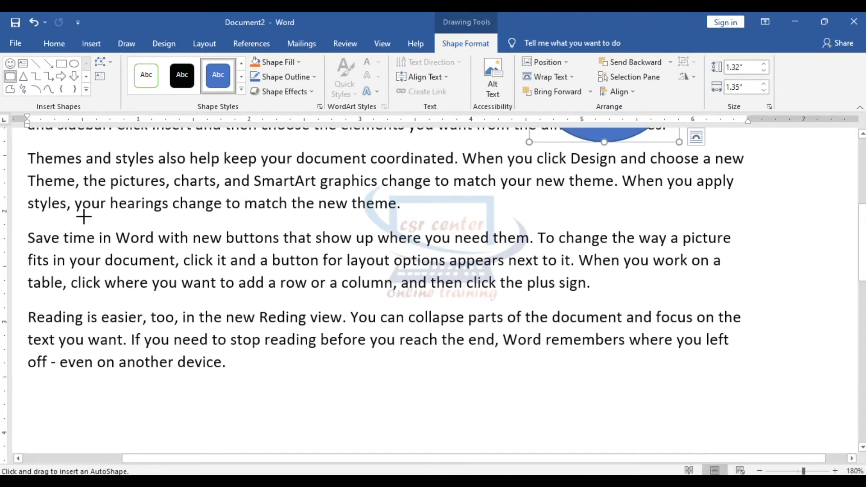
pyautogui.moveTo(77, 217); pyautogui.dragTo(279, 349)
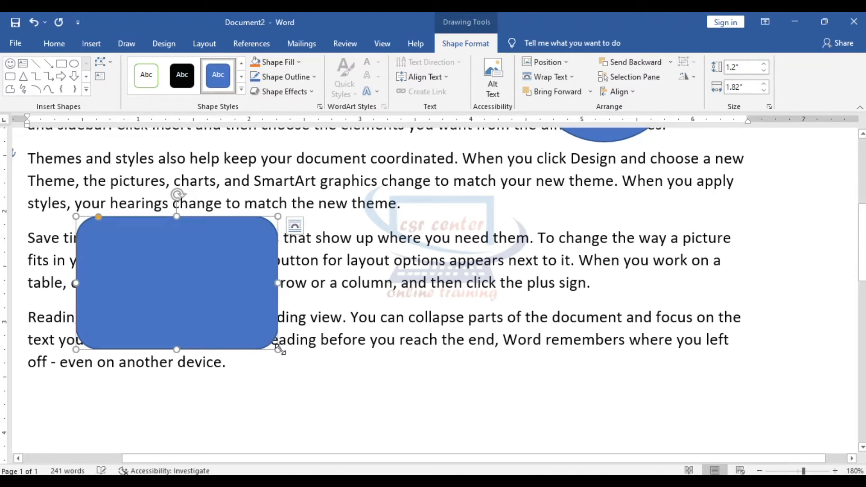
pyautogui.click(398, 304)
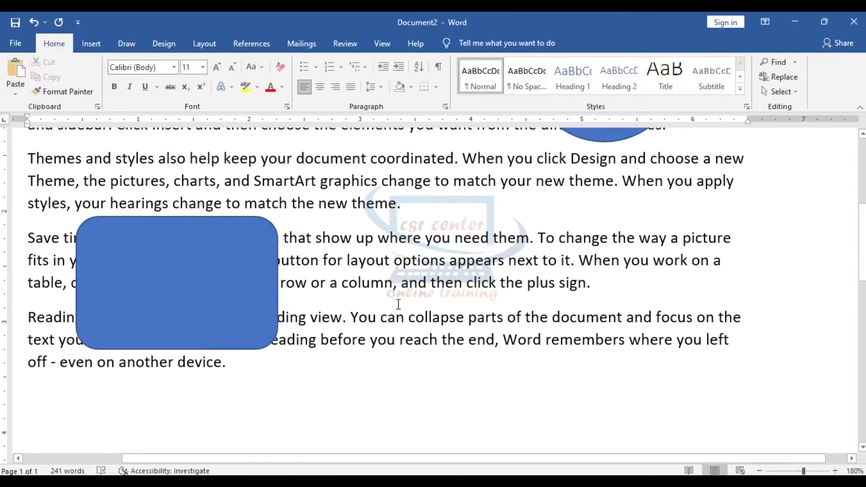
# Run the accessibility check again on the document with the two shapes
pyautogui.scroll(5, 399, 304)
pyautogui.click(345, 44)
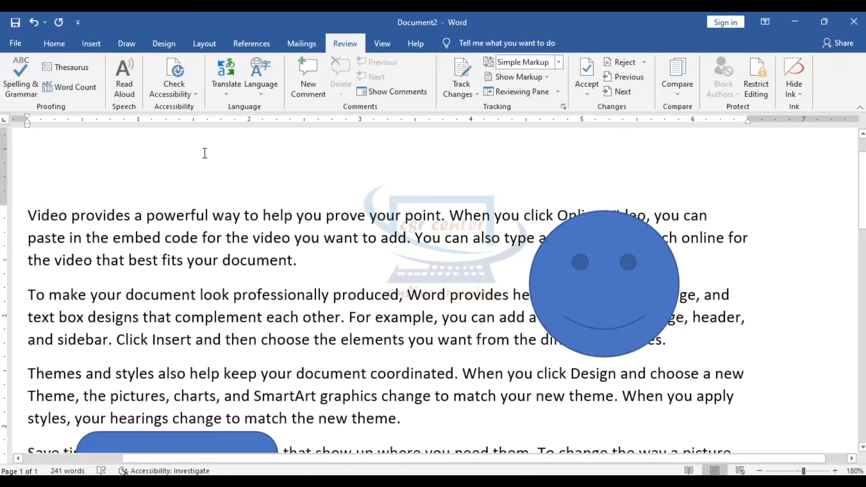
pyautogui.click(193, 90)
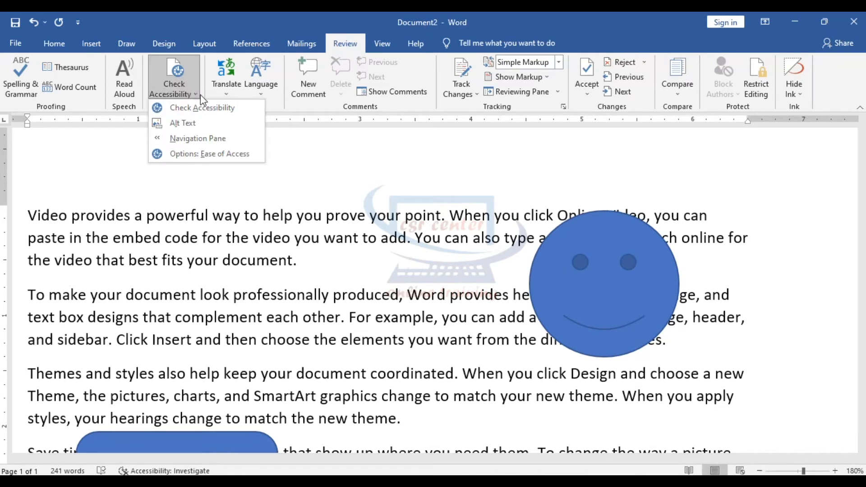
pyautogui.click(212, 103)
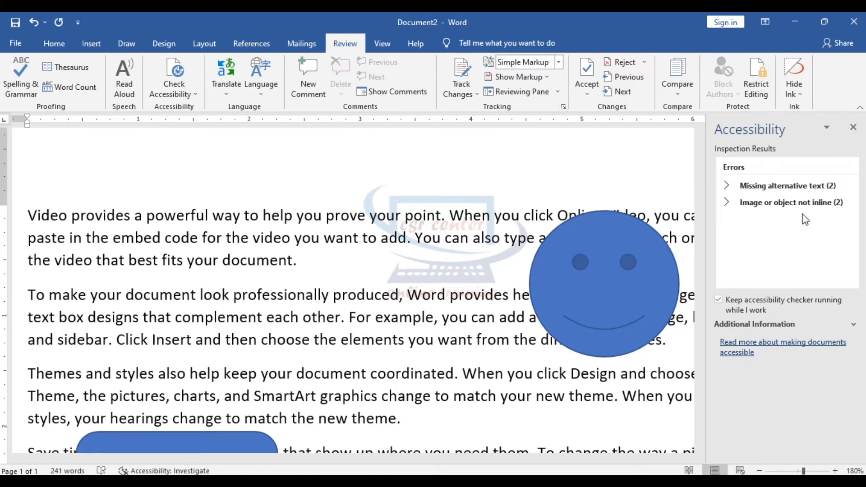
# Move the smiley face slightly to the left and the rounded rectangle slightly to the right
pyautogui.click(603, 284)
pyautogui.moveTo(608, 335); pyautogui.dragTo(589, 305)
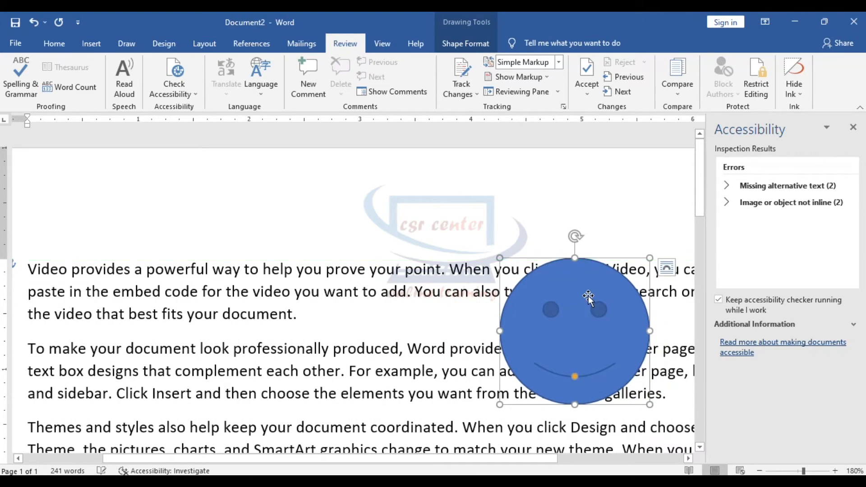
pyautogui.scroll(-3, 588, 304)
pyautogui.moveTo(197, 338); pyautogui.dragTo(216, 330)
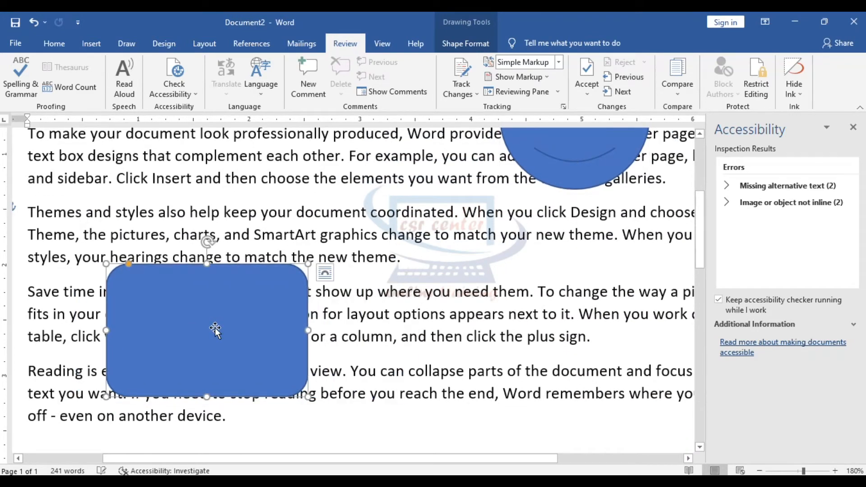
# Expand the missing alternative text errors and move the smiley face further left over the text
pyautogui.scroll(2, 644, 296)
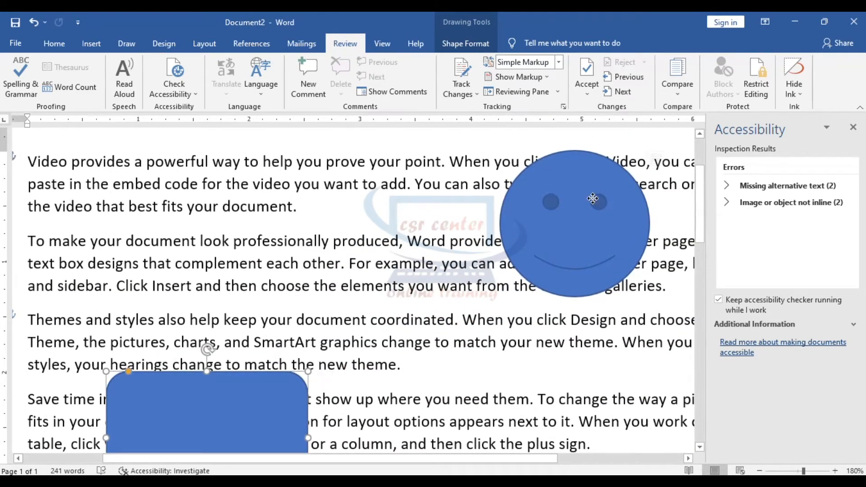
pyautogui.rightClick(595, 199)
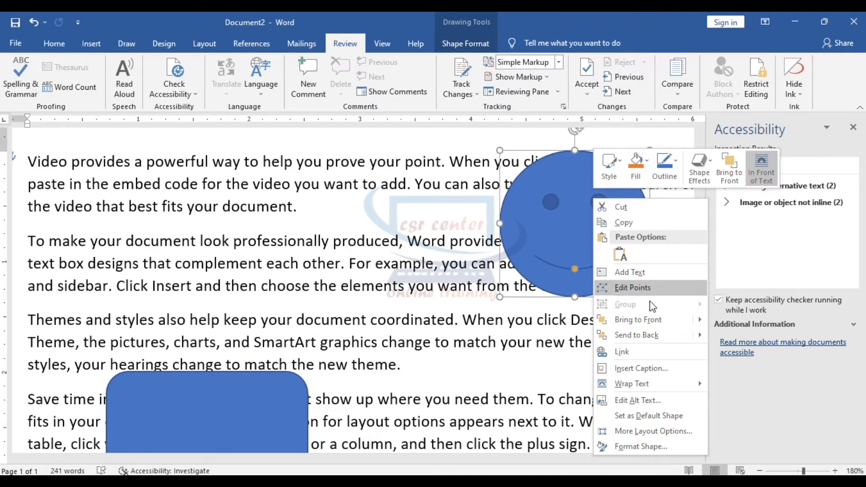
pyautogui.click(802, 191)
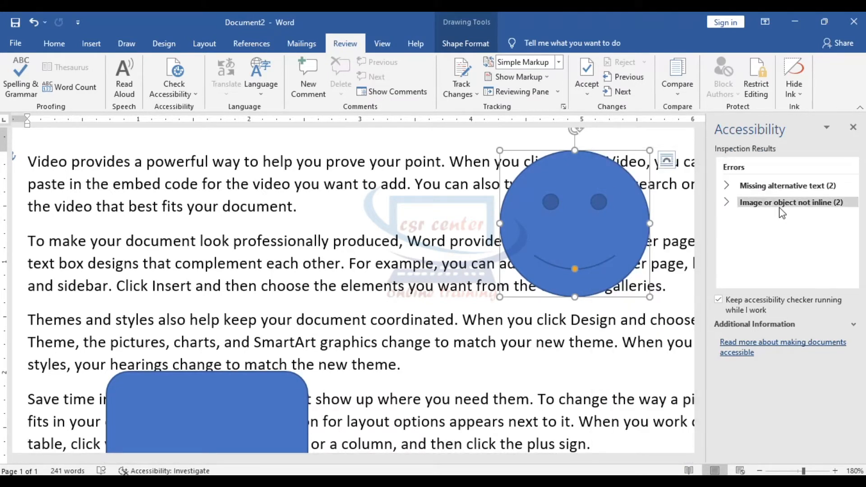
pyautogui.click(798, 192)
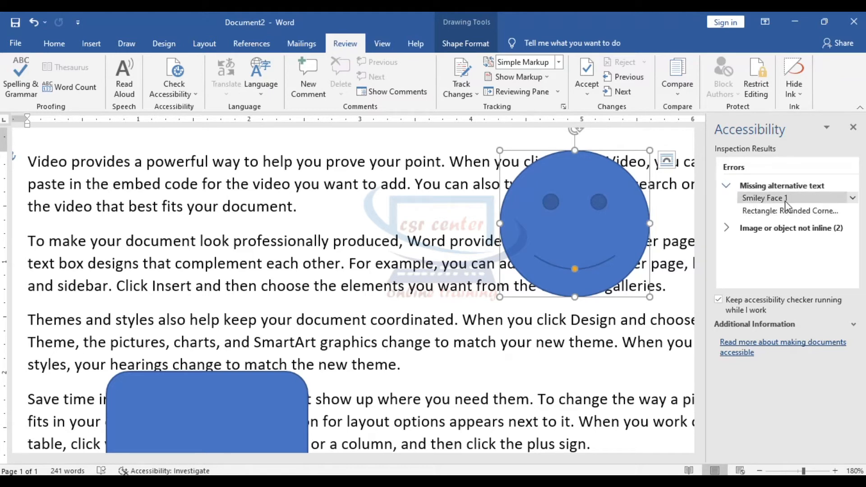
pyautogui.moveTo(575, 197); pyautogui.dragTo(508, 201)
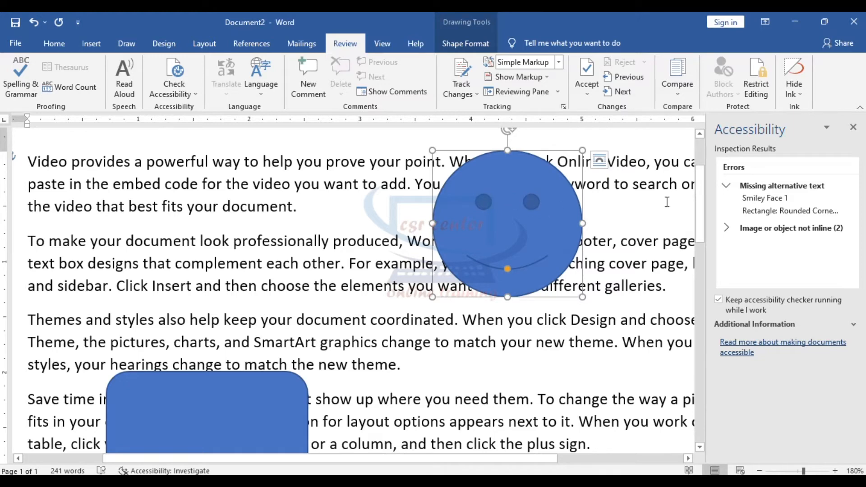
# Examine the rounded rectangle's missing alternative text and object not inline errors, and collapse the not-inline group
pyautogui.click(803, 209)
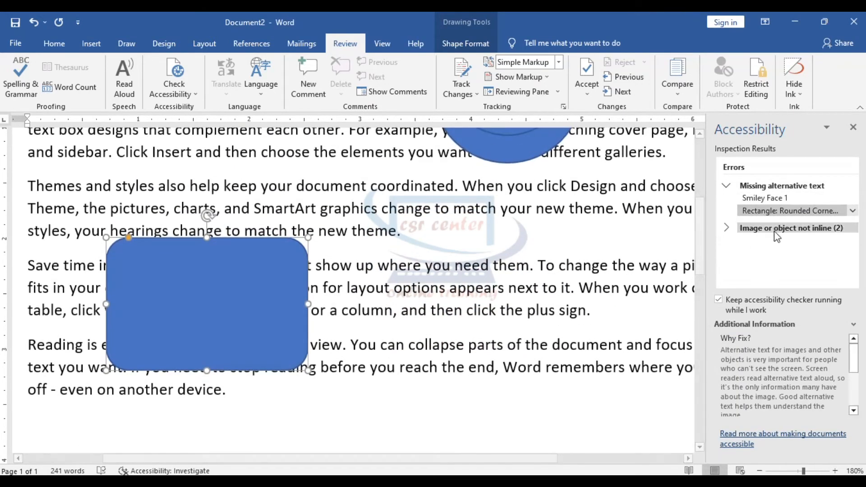
pyautogui.click(775, 228)
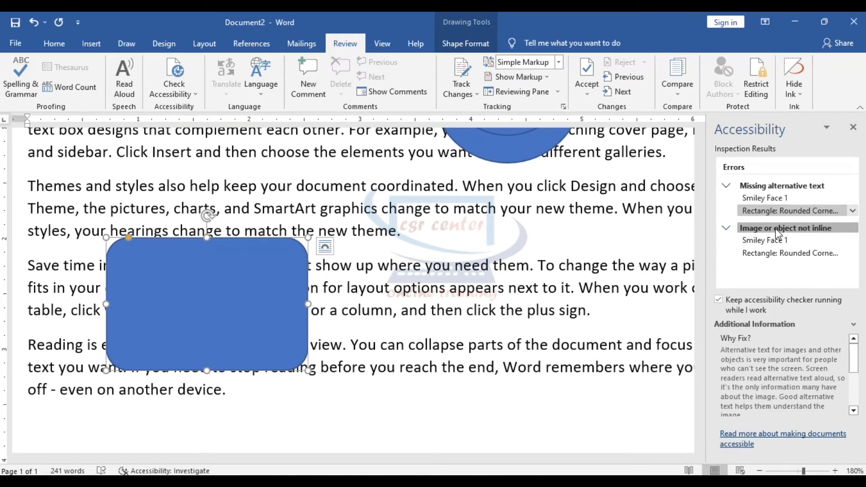
pyautogui.click(789, 253)
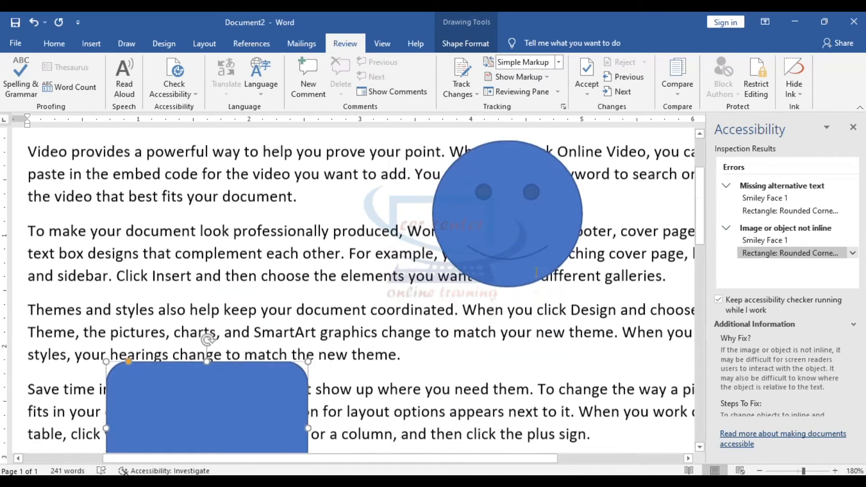
pyautogui.click(728, 229)
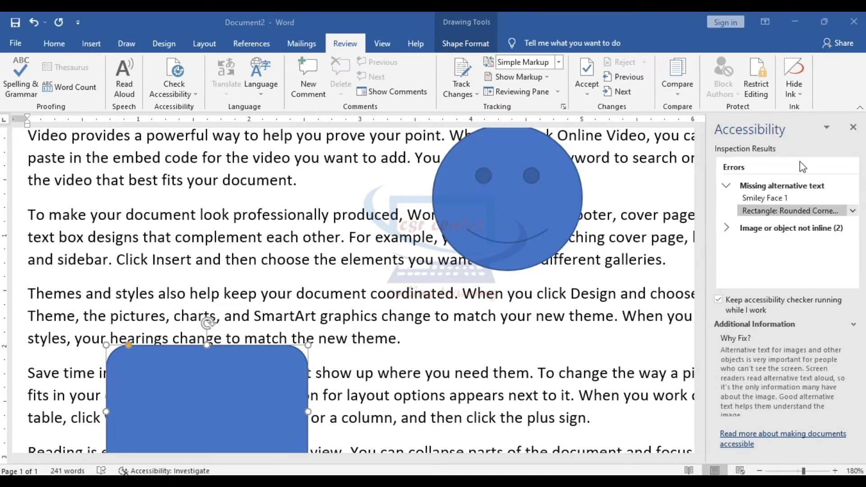
# Mark the rounded rectangle and the smiley face as decorative from their listed accessibility errors
pyautogui.click(853, 211)
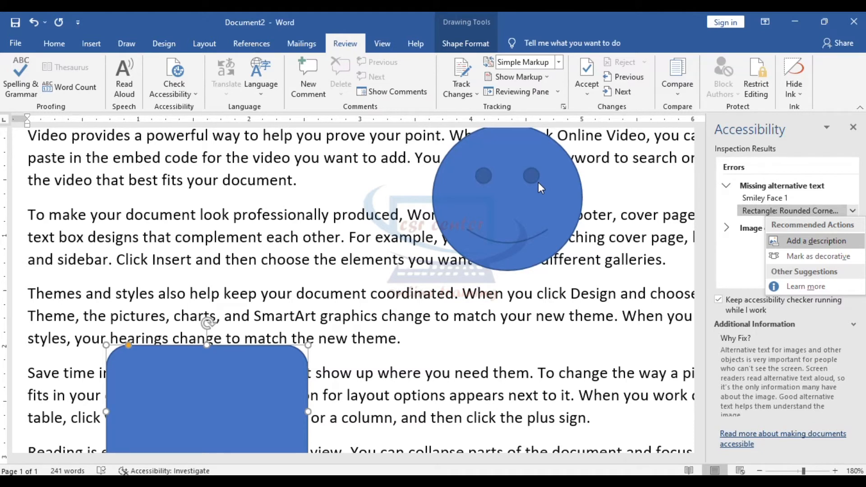
pyautogui.click(838, 257)
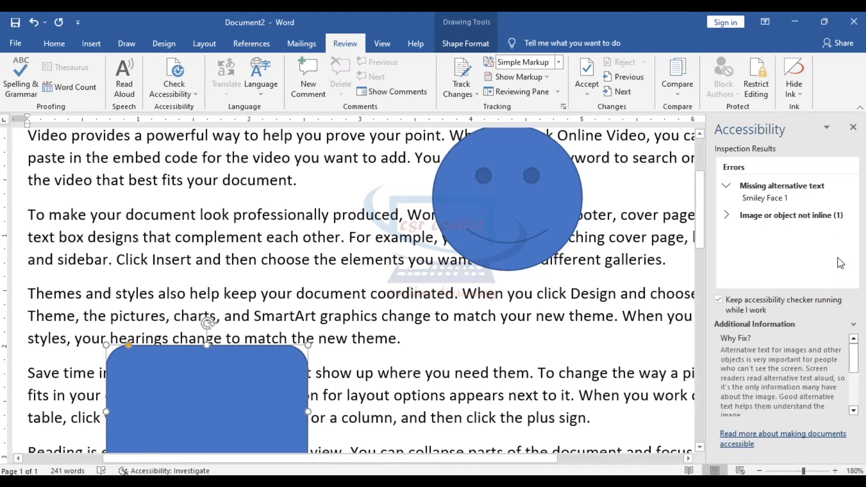
pyautogui.click(789, 215)
pyautogui.click(852, 214)
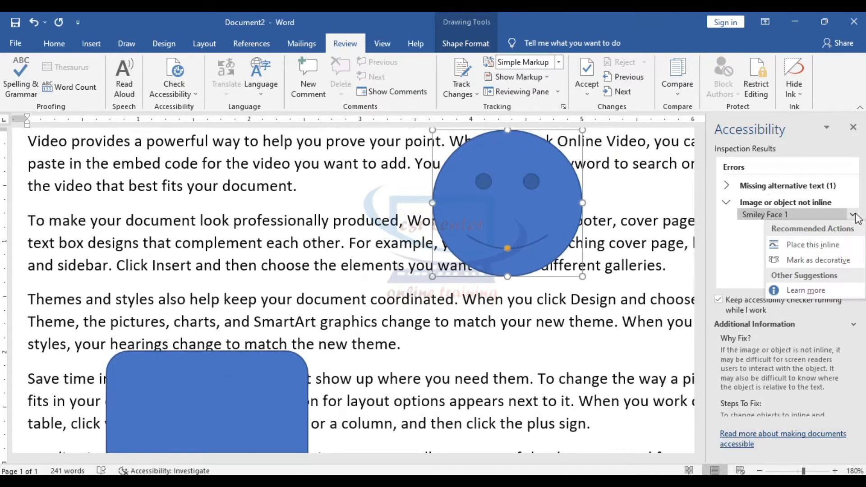
pyautogui.click(829, 261)
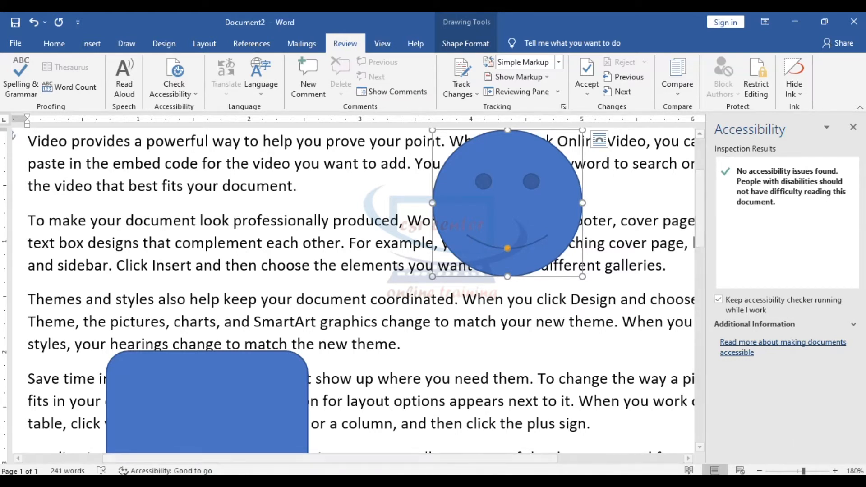
# Close the accessibility results and delete the smiley face and the rounded rectangle from the document
pyautogui.click(853, 127)
pyautogui.click(294, 187)
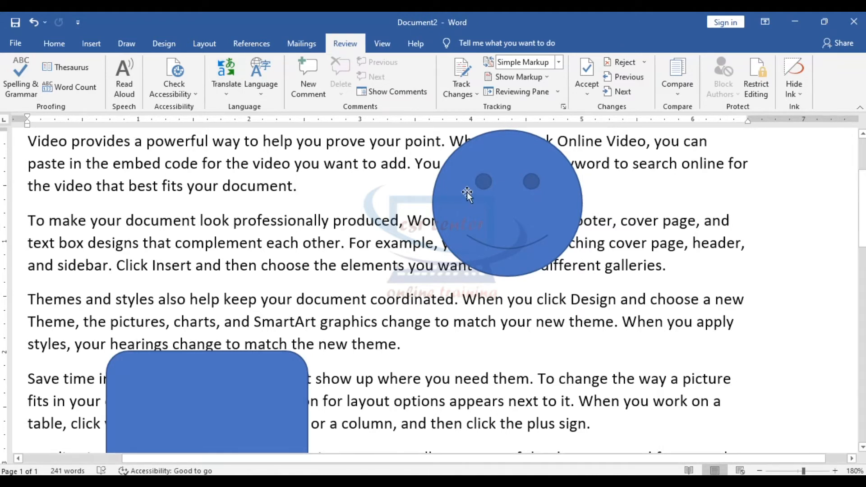
pyautogui.click(476, 199)
pyautogui.press('Delete')
pyautogui.click(207, 374)
pyautogui.press('Delete')
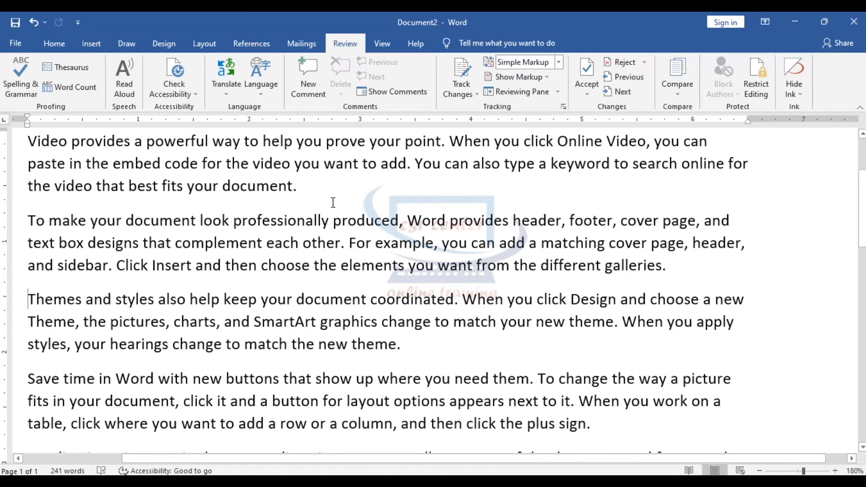
pyautogui.click(229, 94)
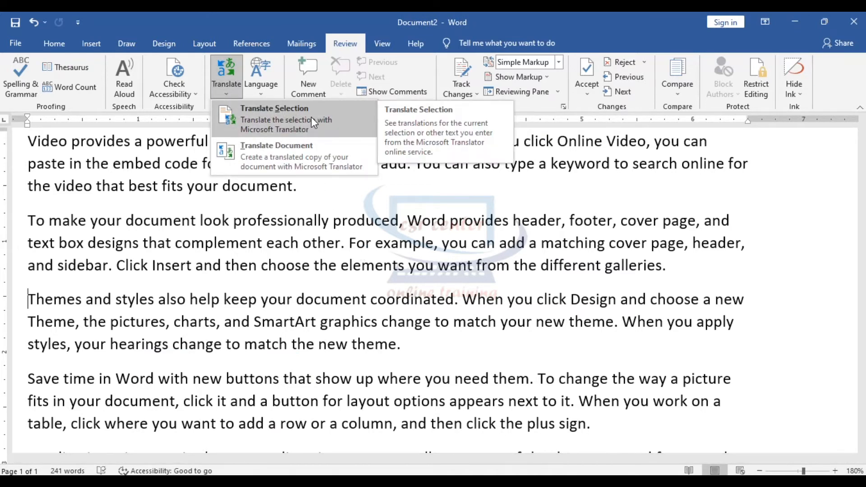
pyautogui.click(335, 219)
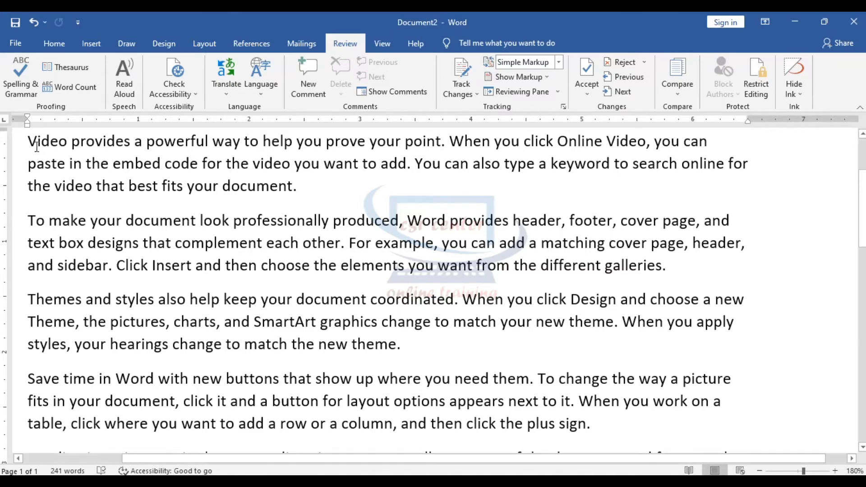
pyautogui.moveTo(28, 141); pyautogui.dragTo(308, 187)
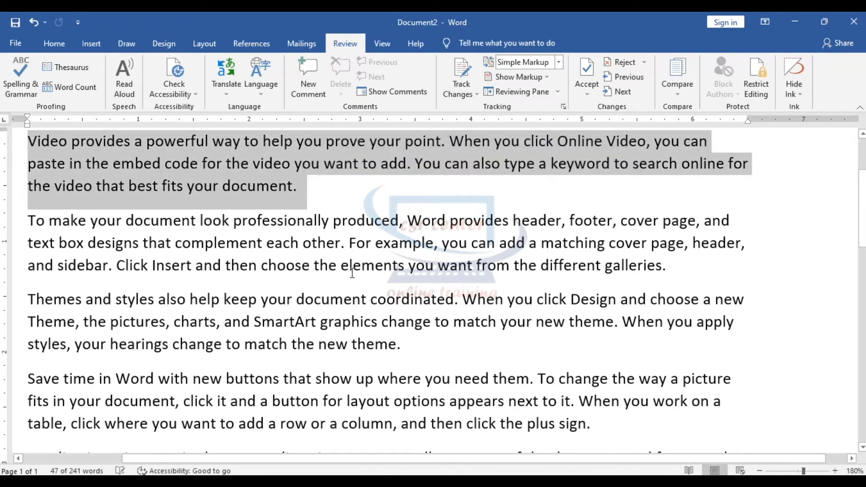
pyautogui.click(353, 265)
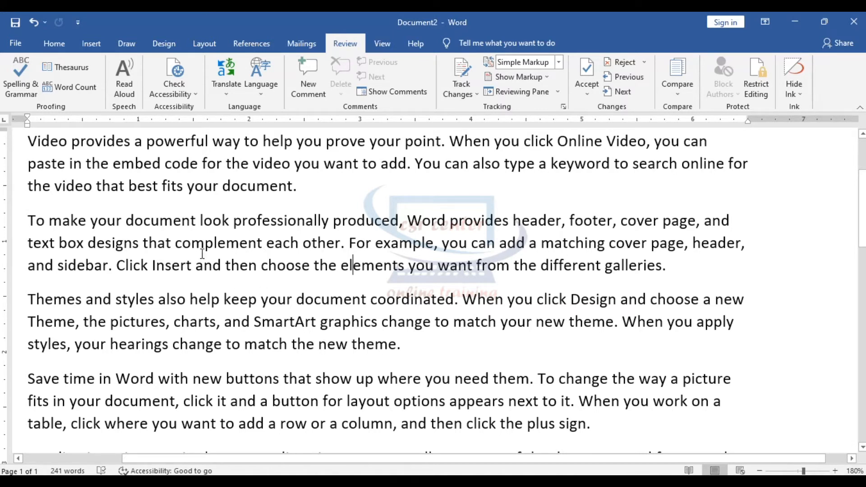
# Translate the first paragraph, beginning "Video provides", from English into Kannada with Translate Selection
pyautogui.moveTo(28, 141); pyautogui.dragTo(333, 193)
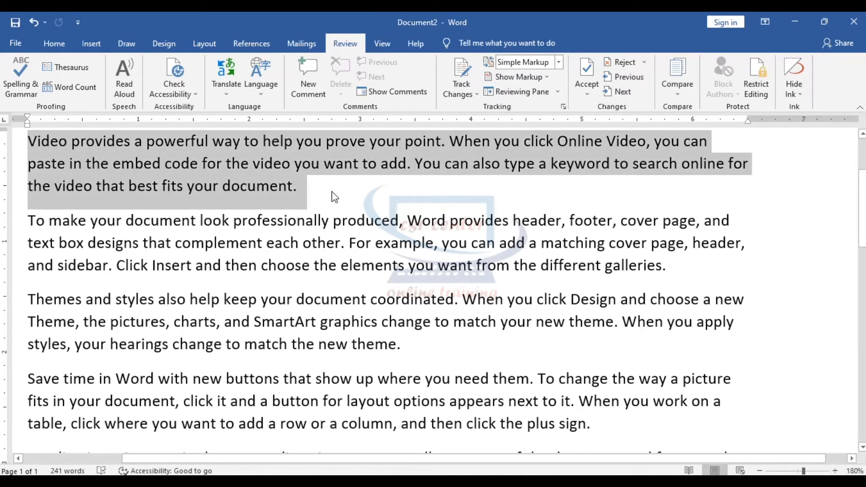
pyautogui.click(229, 81)
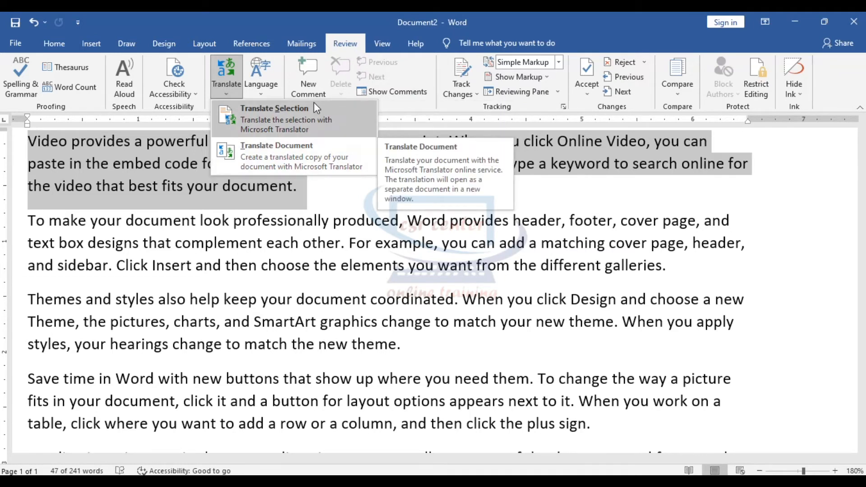
pyautogui.click(323, 107)
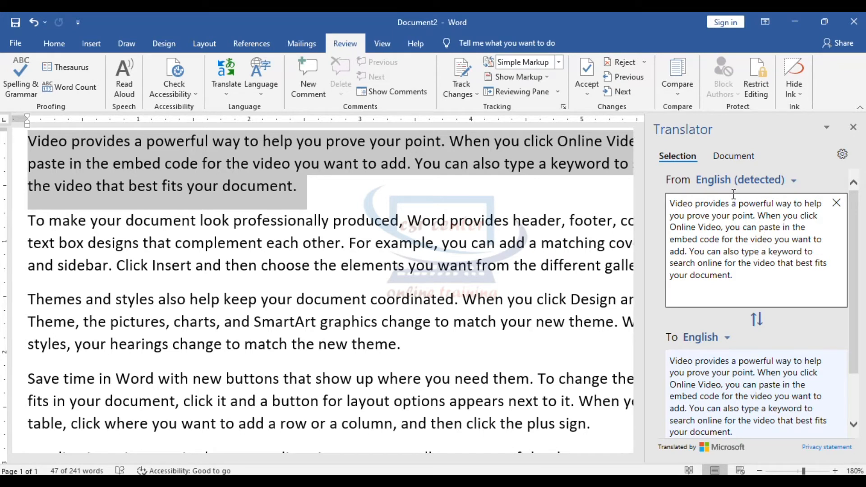
pyautogui.scroll(-2, 746, 324)
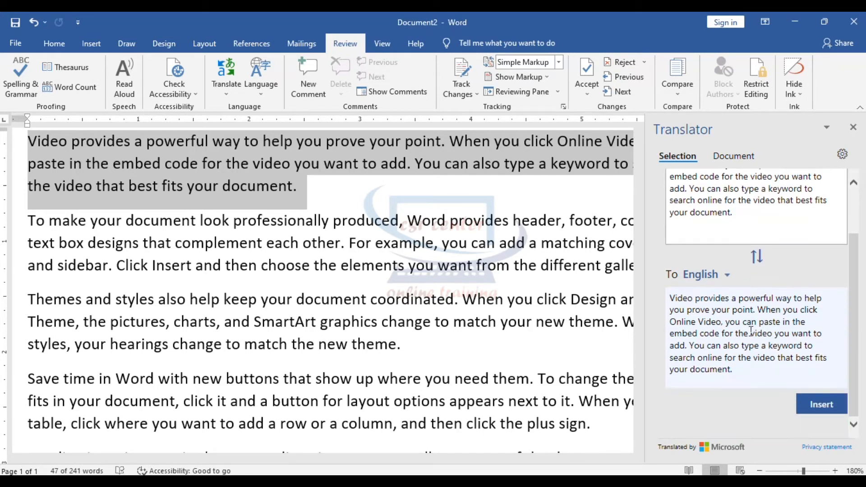
pyautogui.click(725, 277)
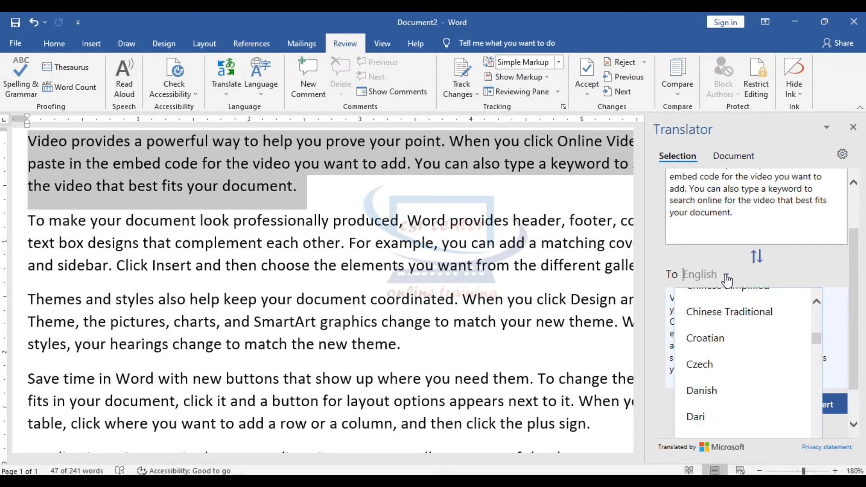
pyautogui.scroll(-3, 758, 345)
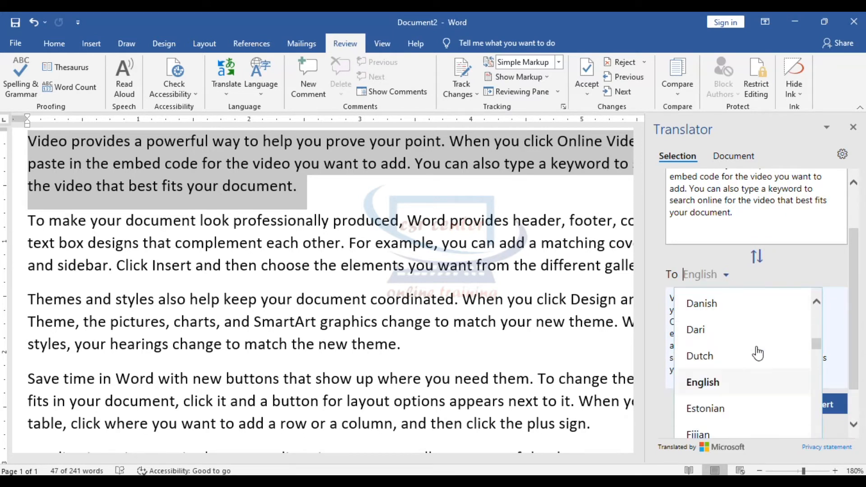
pyautogui.scroll(-1, 758, 353)
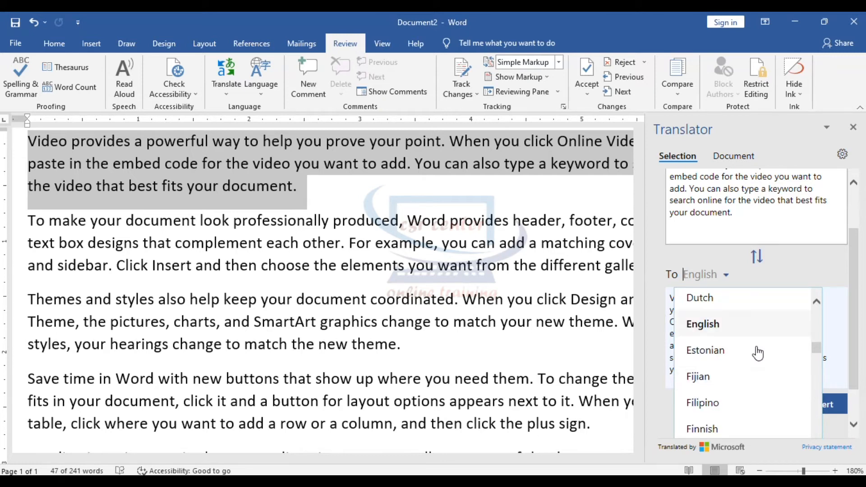
pyautogui.write('ka')
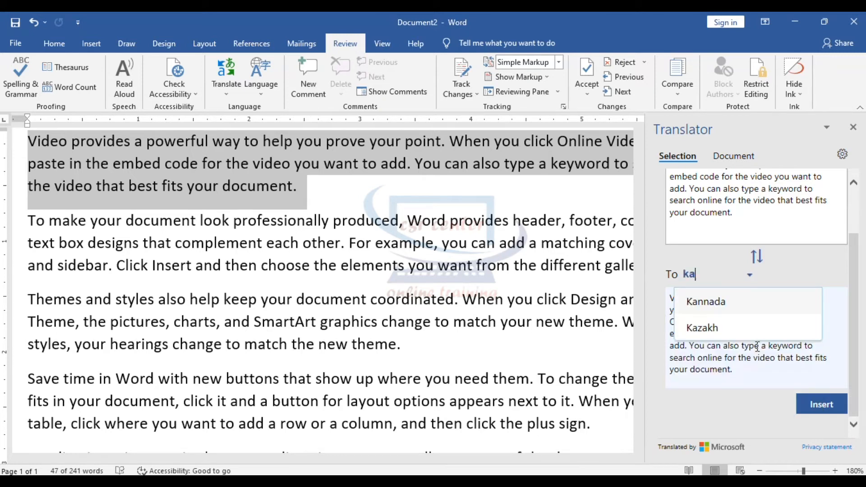
pyautogui.click(714, 300)
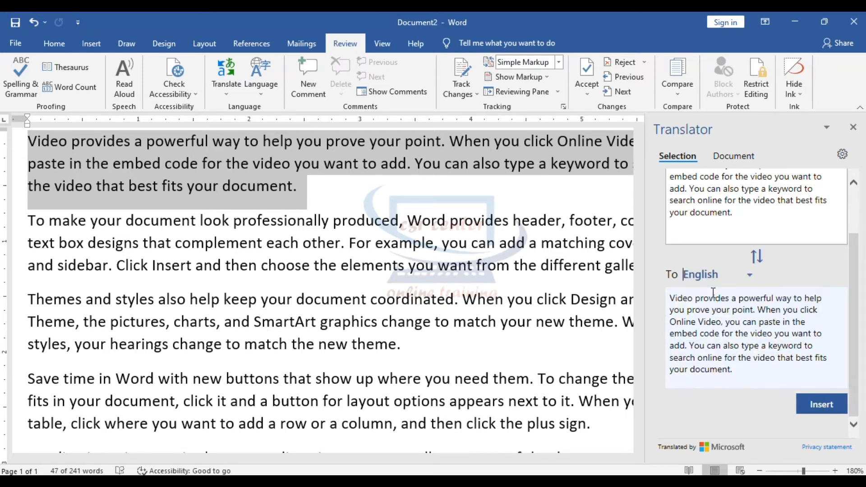
pyautogui.click(824, 404)
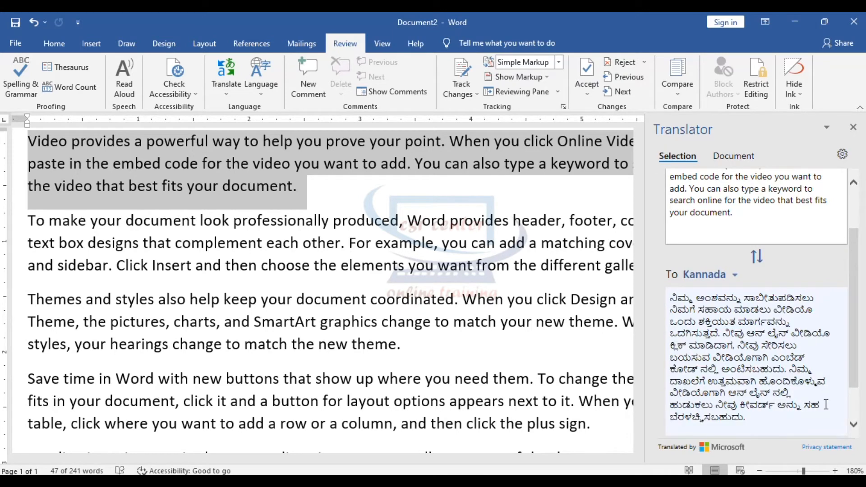
# Read through the Kannada translation of the first paragraph and close the translator
pyautogui.scroll(-1, 770, 378)
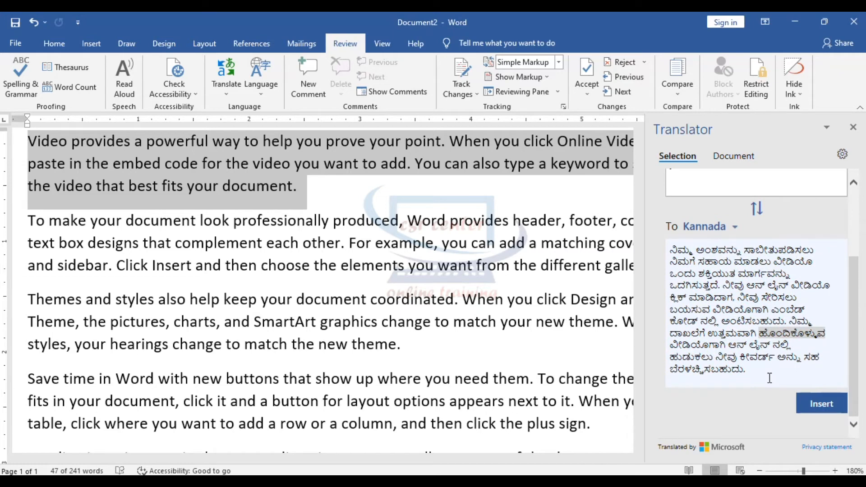
pyautogui.scroll(2, 787, 300)
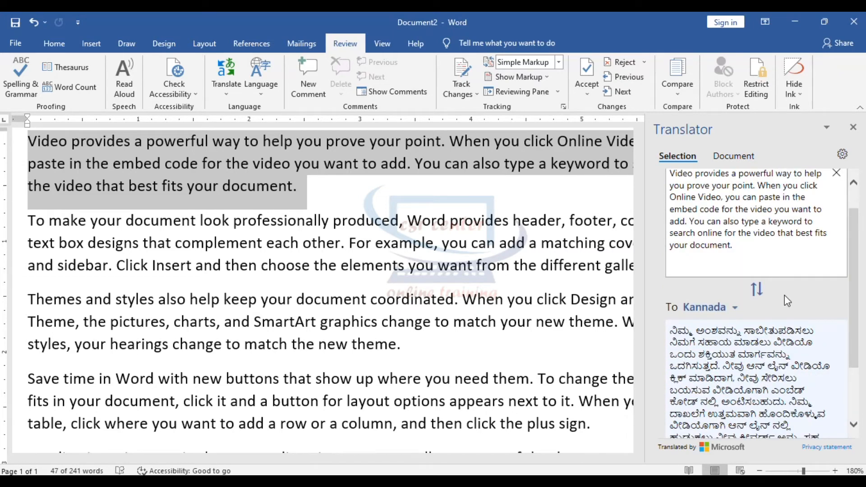
pyautogui.click(854, 129)
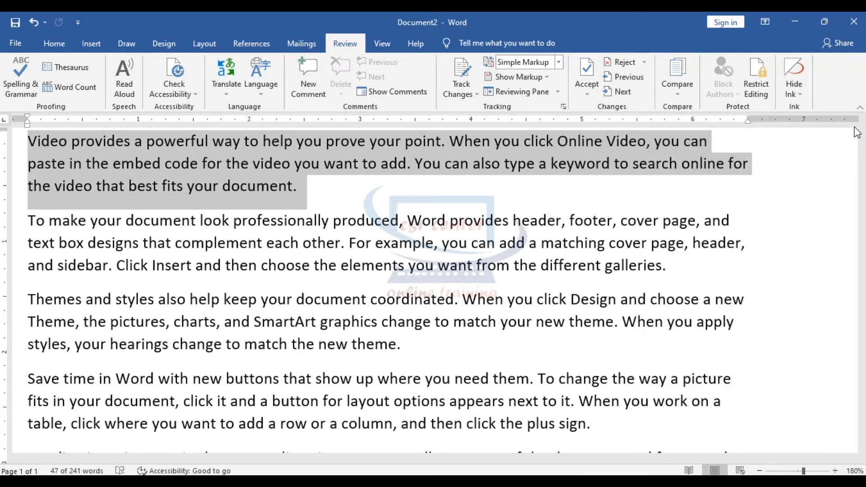
# Add blank comments on the words "add" and "document" in the first paragraph
pyautogui.click(381, 301)
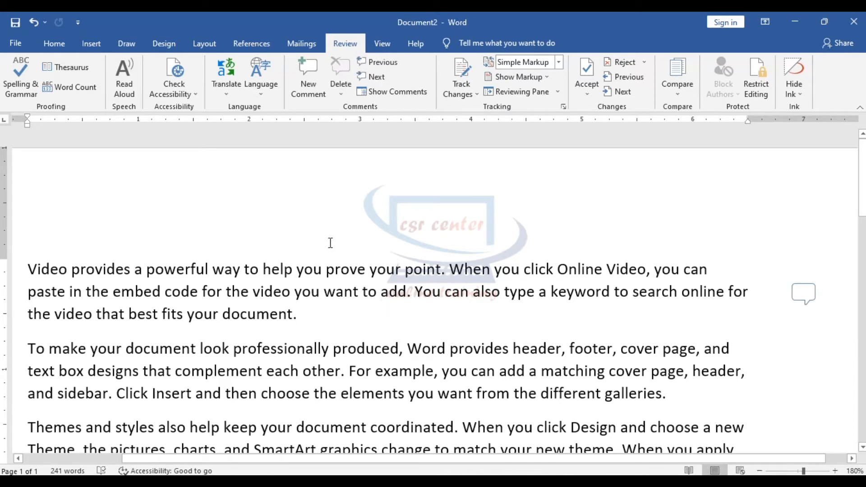
pyautogui.click(312, 74)
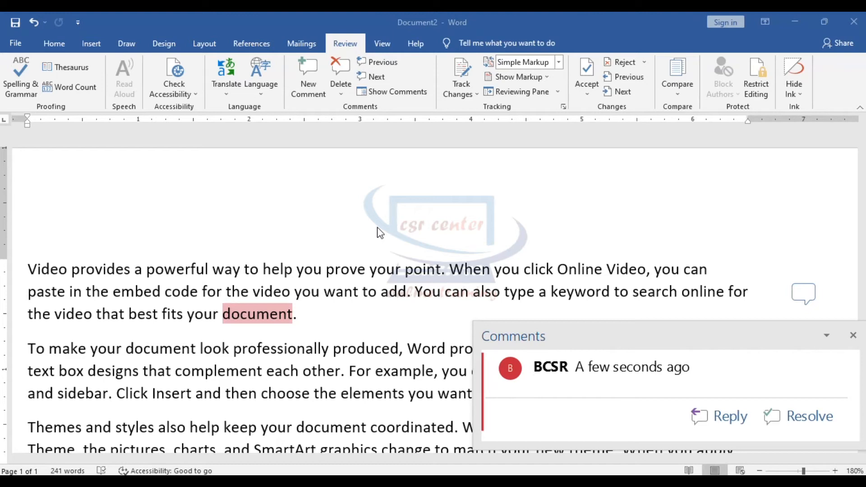
pyautogui.click(252, 44)
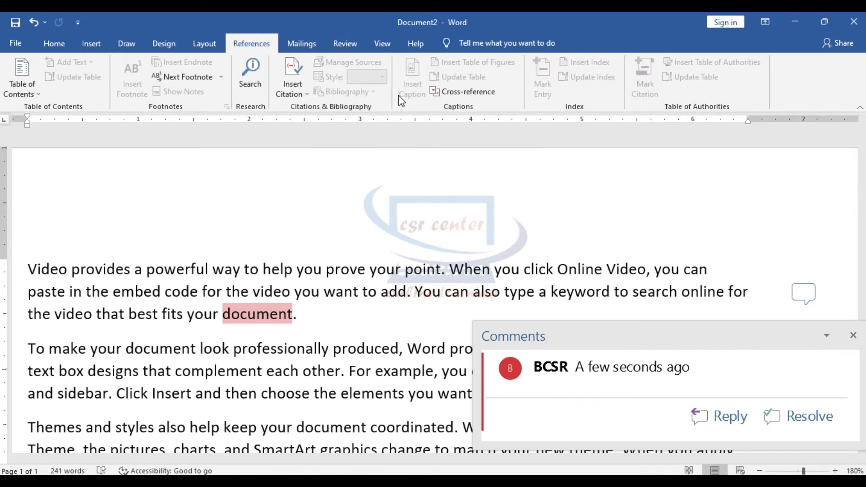
pyautogui.click(302, 45)
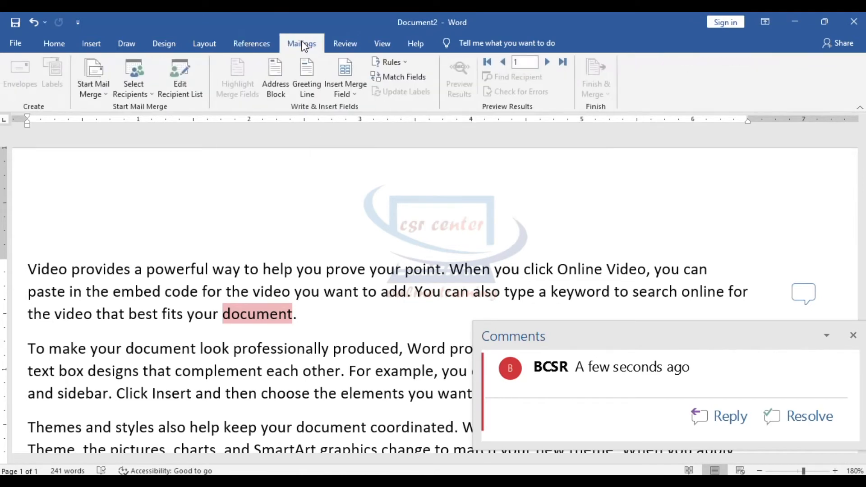
pyautogui.click(345, 43)
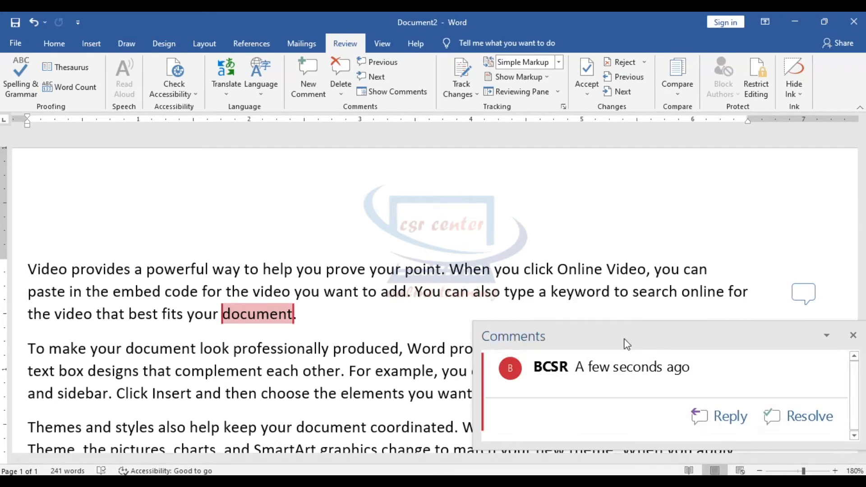
# Add blank comments on "other" in the second paragraph, "theme" at the end of the third, and the last line of the fourth
pyautogui.scroll(-3, 352, 320)
pyautogui.click(341, 214)
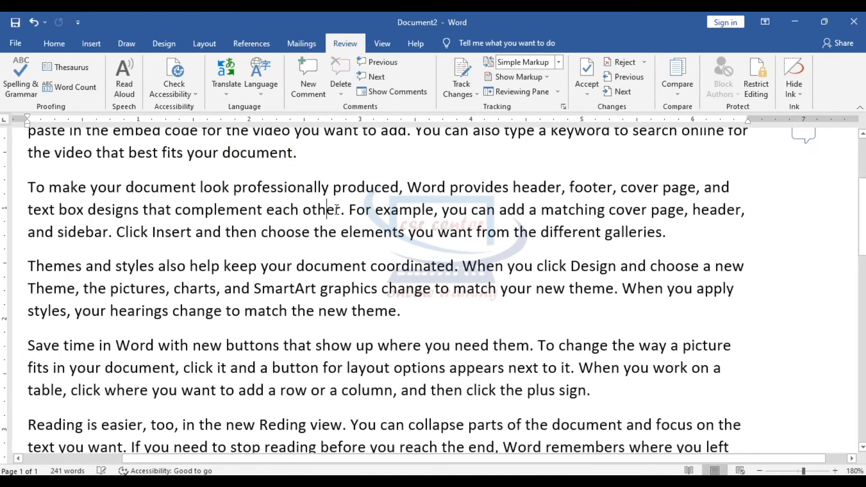
pyautogui.click(326, 96)
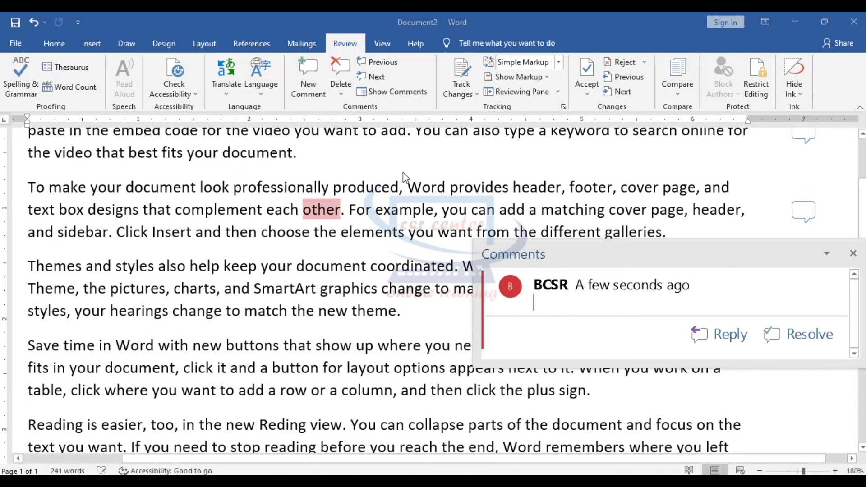
pyautogui.click(401, 311)
pyautogui.click(310, 77)
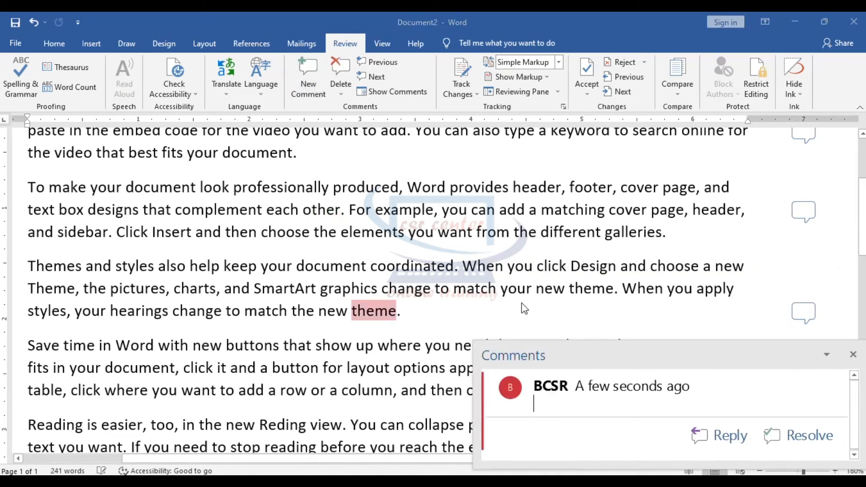
pyautogui.press('Escape')
pyautogui.click(315, 90)
pyautogui.press('Escape')
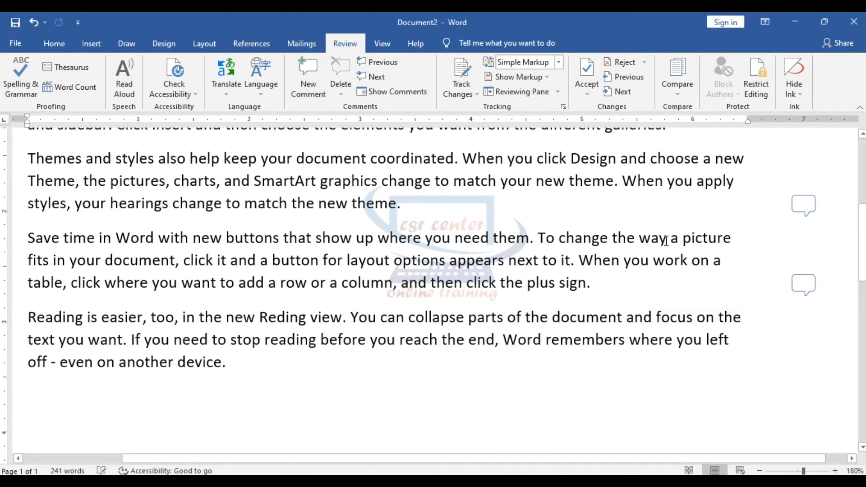
# Look over the comment markers beside the paragraphs and open the comments attached to the first paragraph
pyautogui.scroll(3, 768, 226)
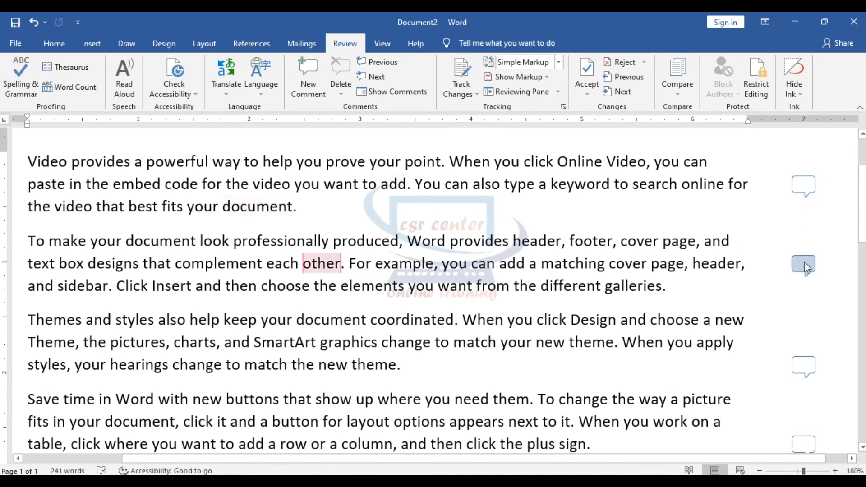
pyautogui.scroll(-3, 805, 290)
pyautogui.scroll(5, 807, 356)
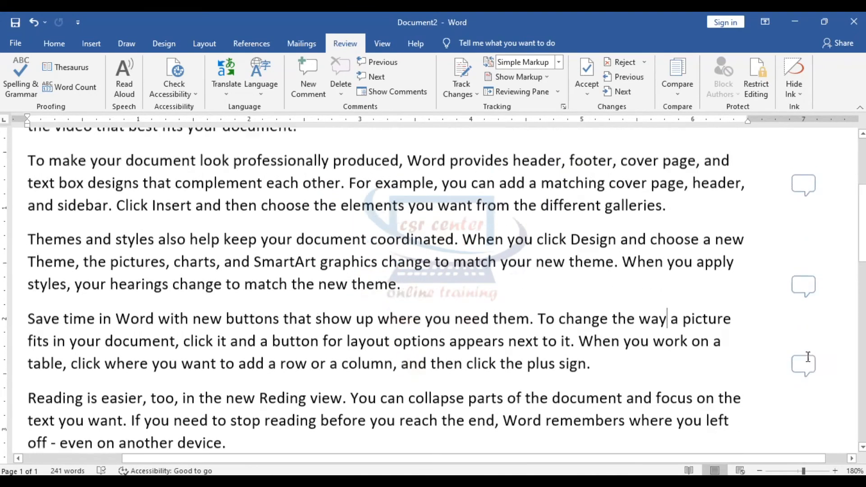
pyautogui.click(802, 238)
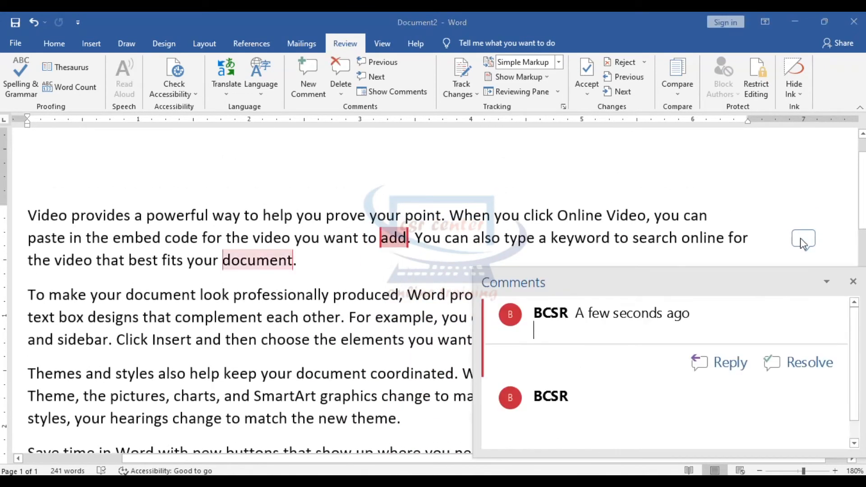
# Enter "fgfg" in the comment on "add" and "gfvdg" in the comment on "other"
pyautogui.write('fgfg')
pyautogui.click(603, 397)
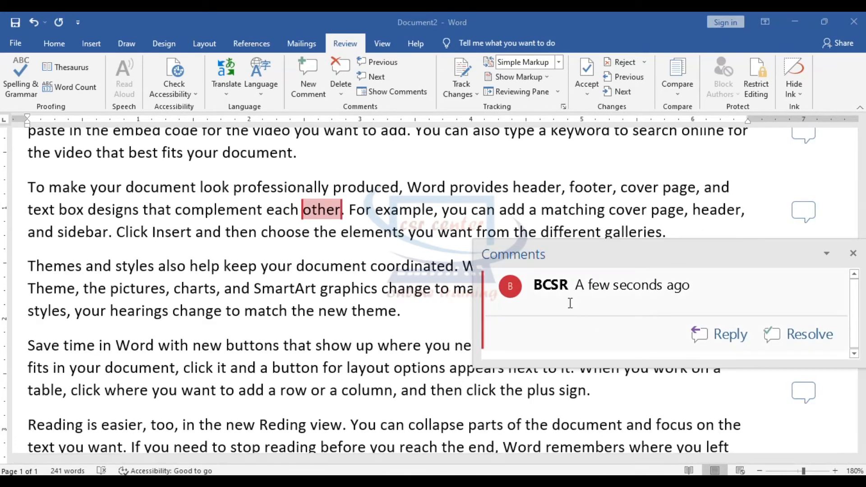
pyautogui.write('gfvdg')
# Browse back to the comment on "add" and forward to the one on "document" in the first paragraph
pyautogui.click(404, 88)
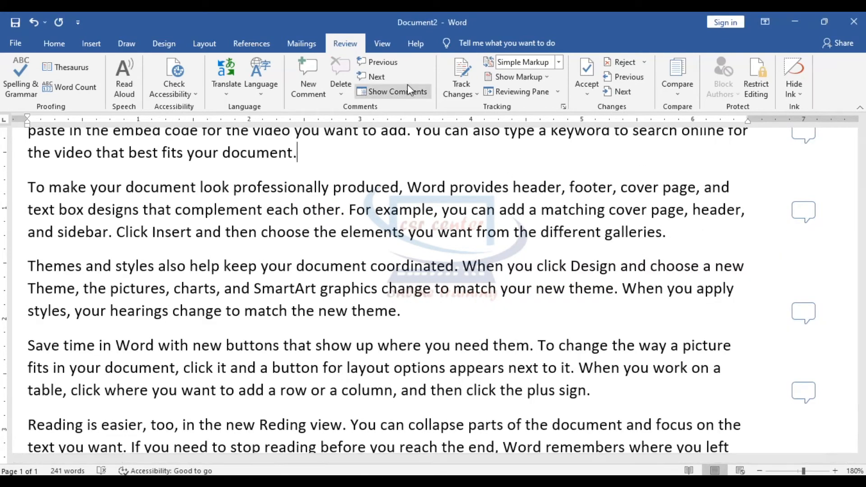
pyautogui.click(383, 63)
pyautogui.click(391, 67)
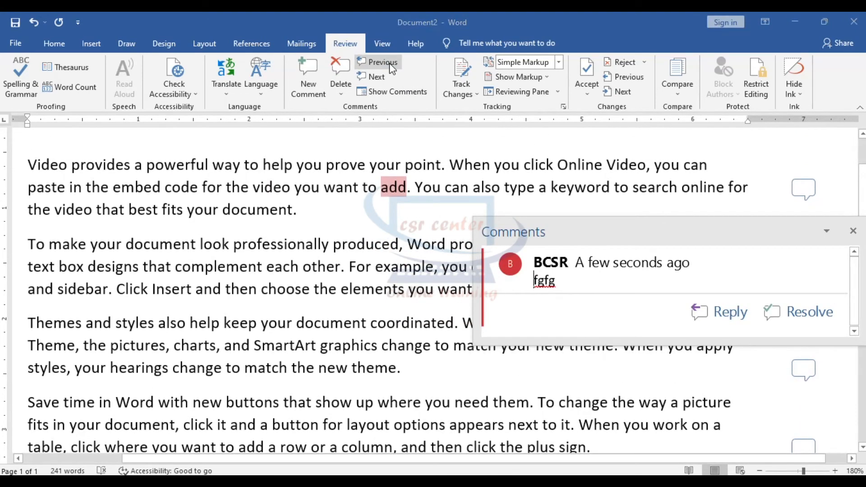
pyautogui.click(378, 80)
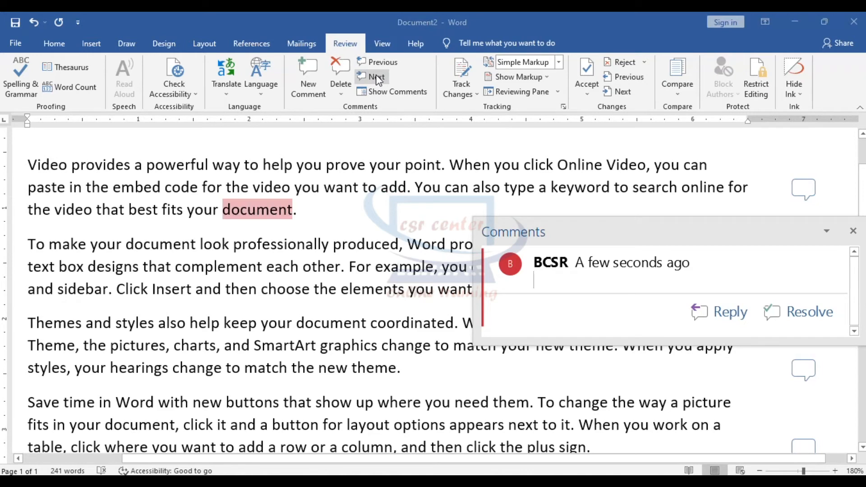
# Hide the comments, look over the paragraphs without their markers, and show the comments again
pyautogui.click(402, 92)
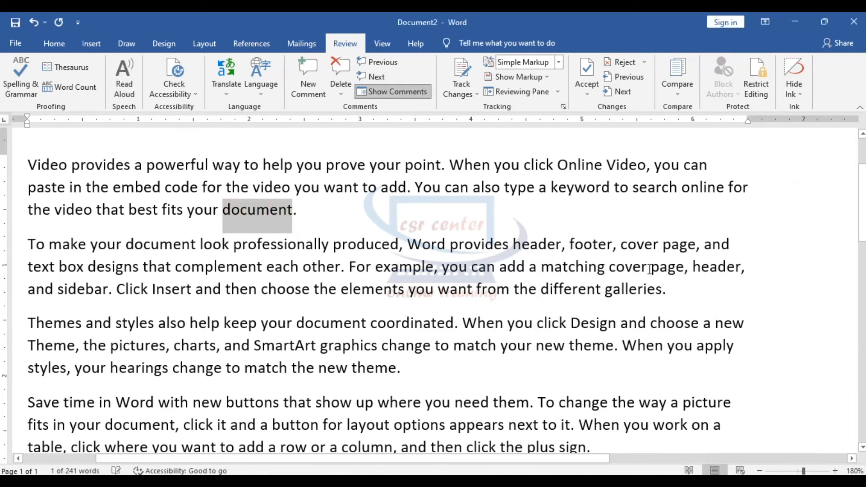
pyautogui.scroll(-3, 691, 236)
pyautogui.scroll(2, 691, 237)
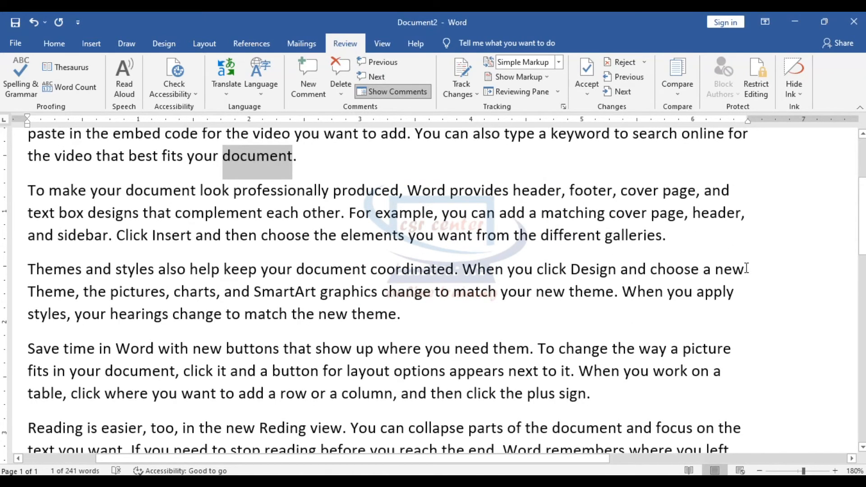
pyautogui.scroll(2, 746, 268)
pyautogui.click(412, 90)
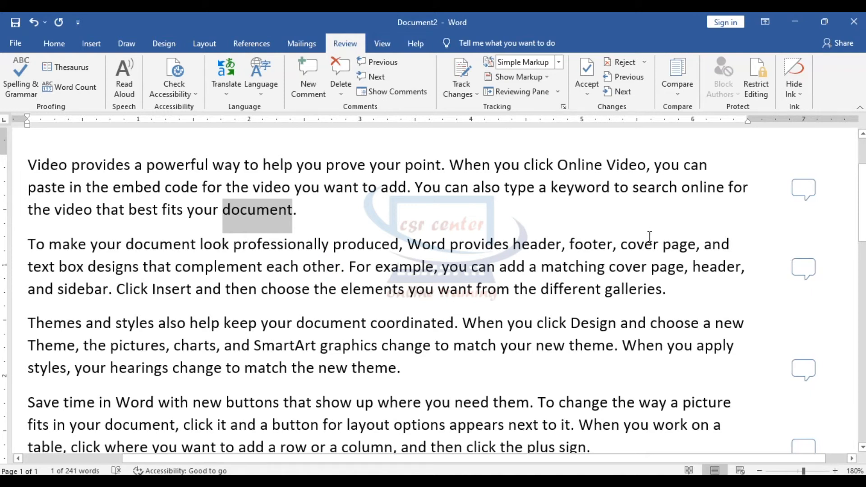
# Delete the comment on "add" in the first paragraph and all remaining comments in the document
pyautogui.click(806, 193)
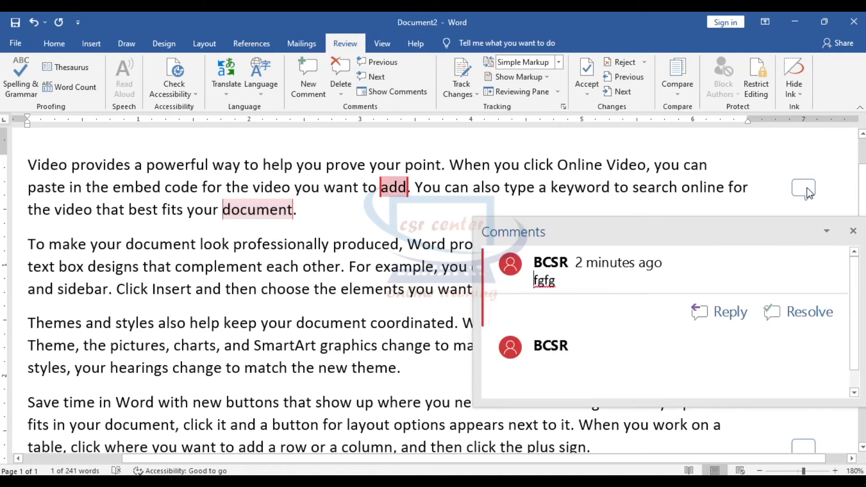
pyautogui.click(343, 86)
pyautogui.click(359, 101)
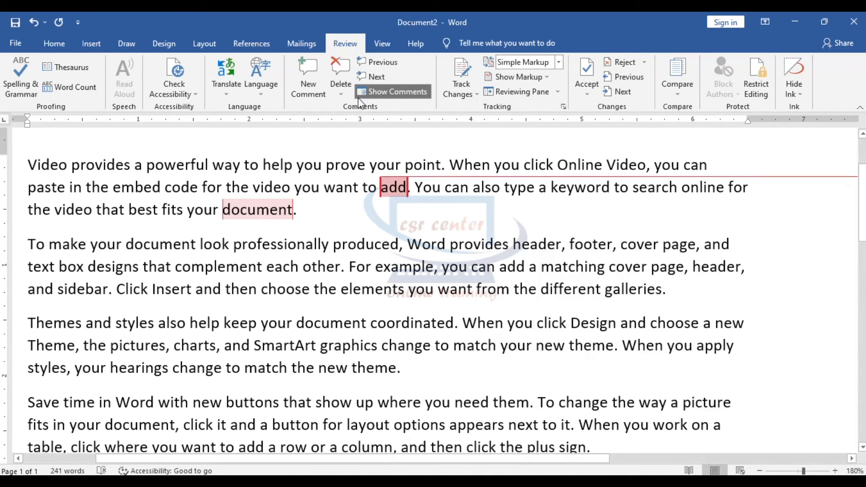
pyautogui.click(372, 94)
pyautogui.click(340, 93)
pyautogui.click(360, 108)
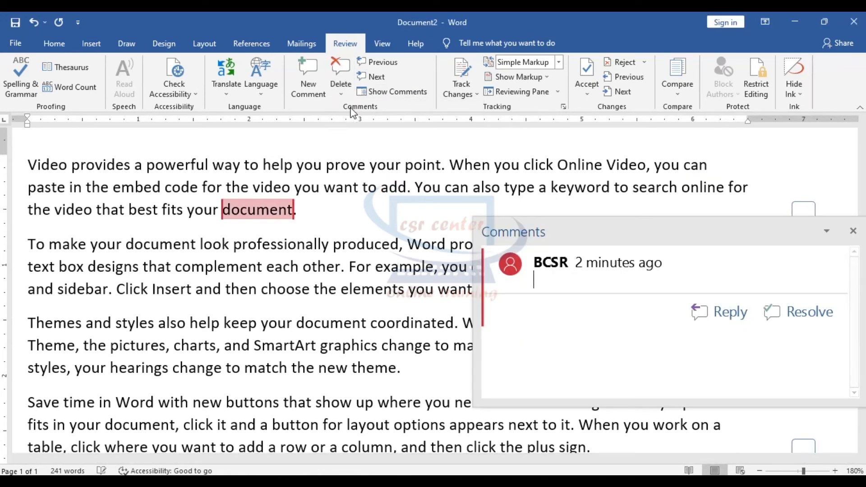
pyautogui.click(340, 94)
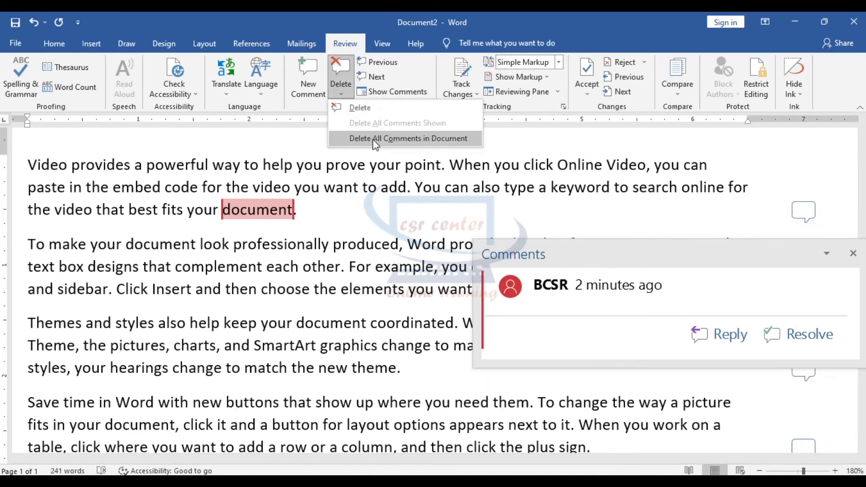
pyautogui.click(374, 138)
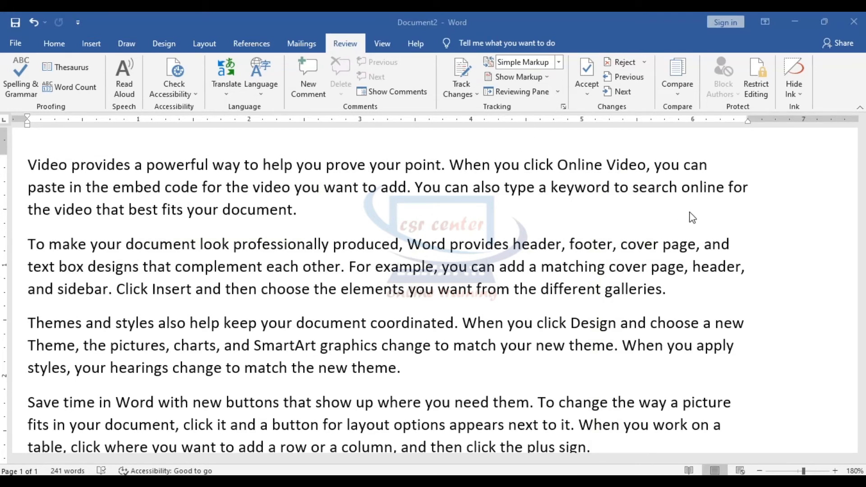
# Add a comment reading "sdfcsfgdgfdgf" on "document" at the end of the first paragraph
pyautogui.click(297, 216)
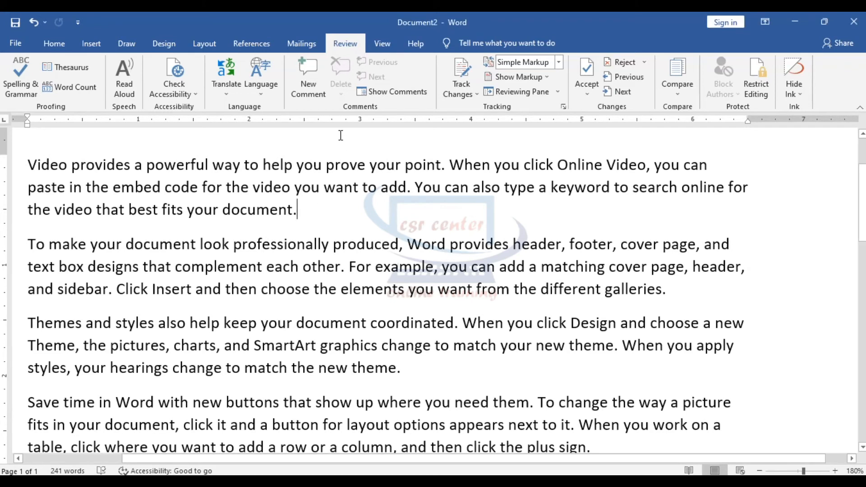
pyautogui.click(315, 80)
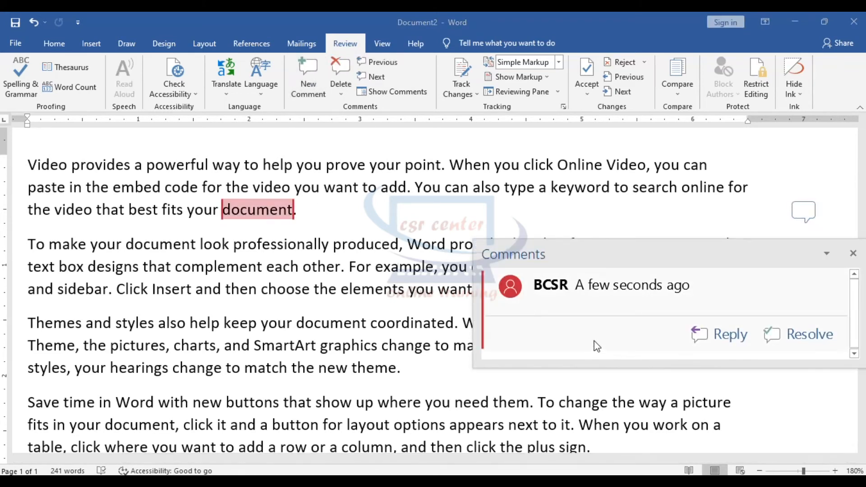
pyautogui.write('sdfcsfgdgfdgf')
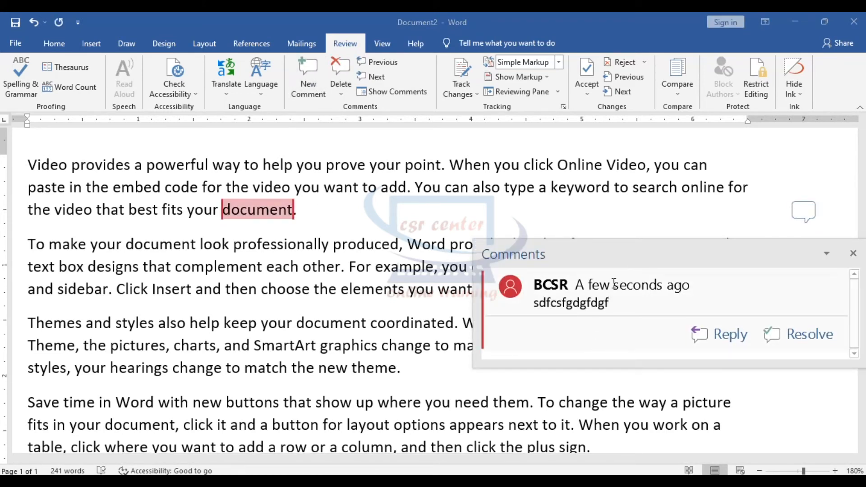
pyautogui.click(627, 195)
# Add the comments "gffghfhf" on "galleries" ending the second paragraph and "nhgbjnghnjm" on "theme" ending the third
pyautogui.click(684, 290)
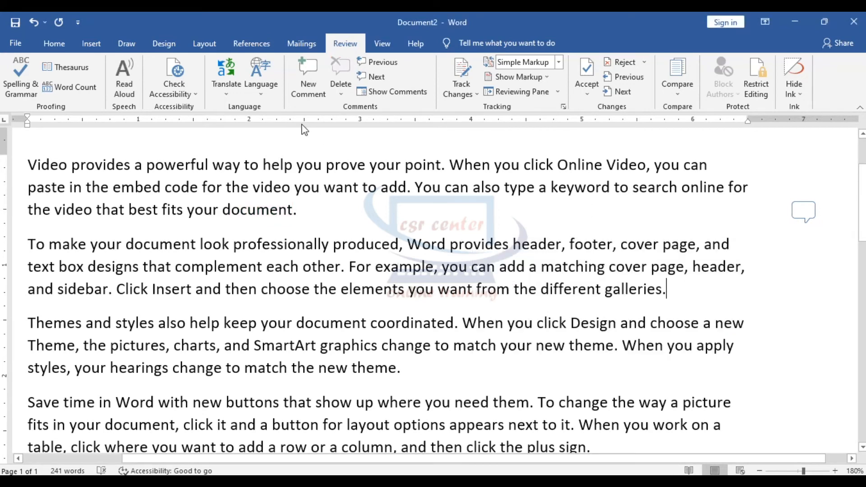
pyautogui.click(308, 77)
pyautogui.write('gffghfhf')
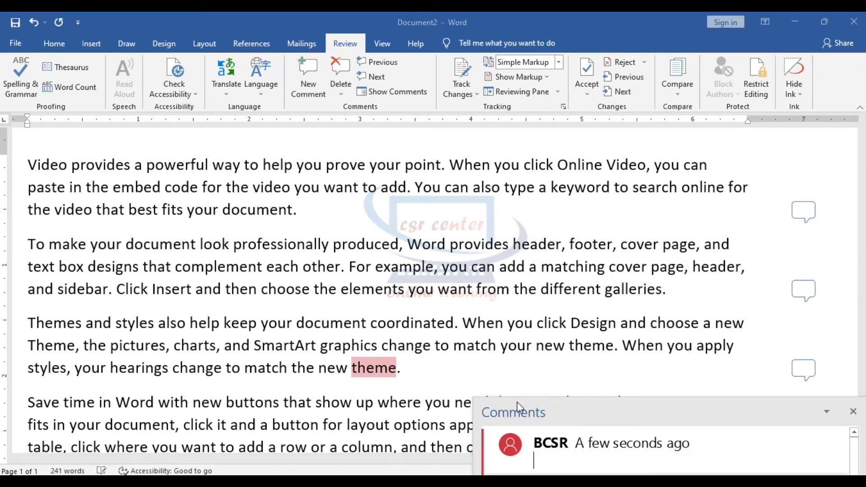
pyautogui.write('nhgbjnghnjm')
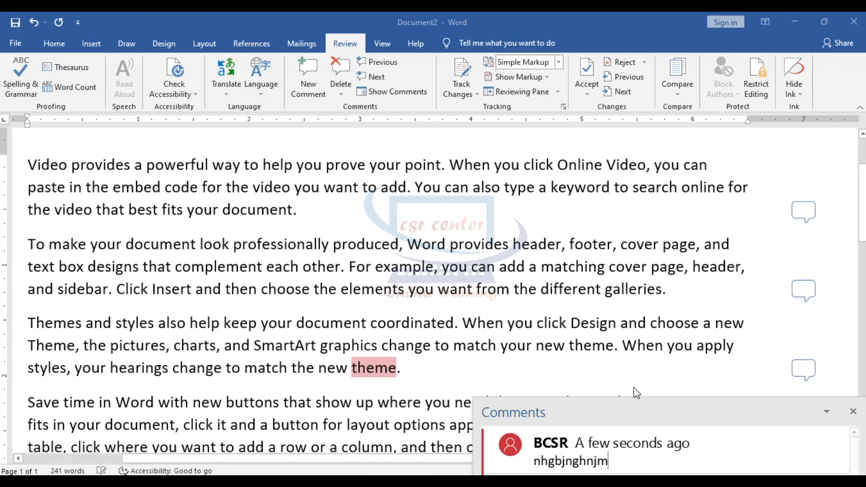
pyautogui.click(611, 315)
# Turn on Track Changes and delete "video you want" from the first paragraph
pyautogui.scroll(3, 611, 316)
pyautogui.scroll(1, 611, 316)
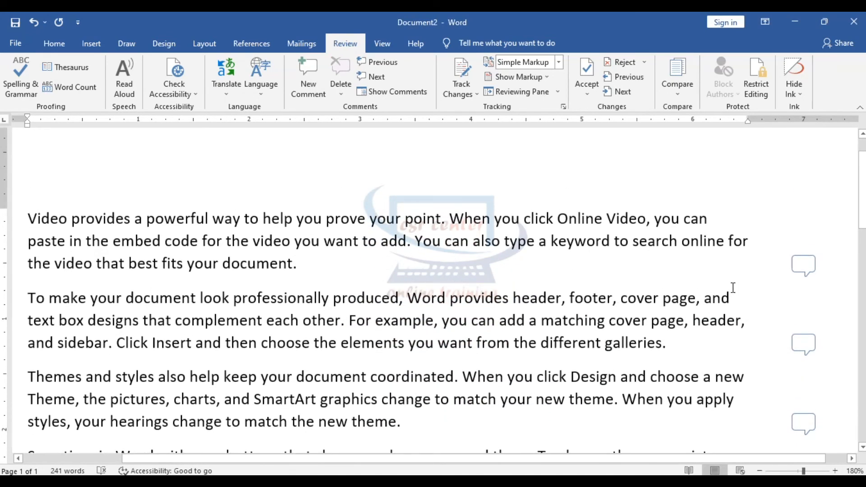
pyautogui.scroll(-3, 501, 149)
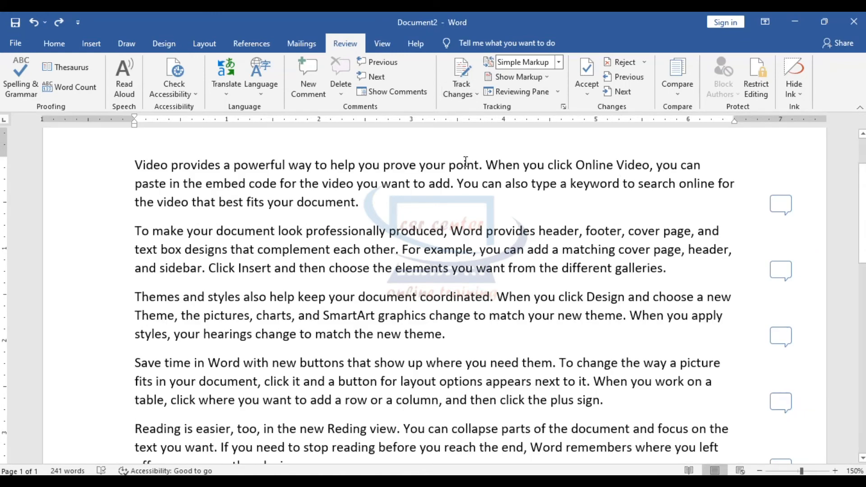
pyautogui.click(460, 73)
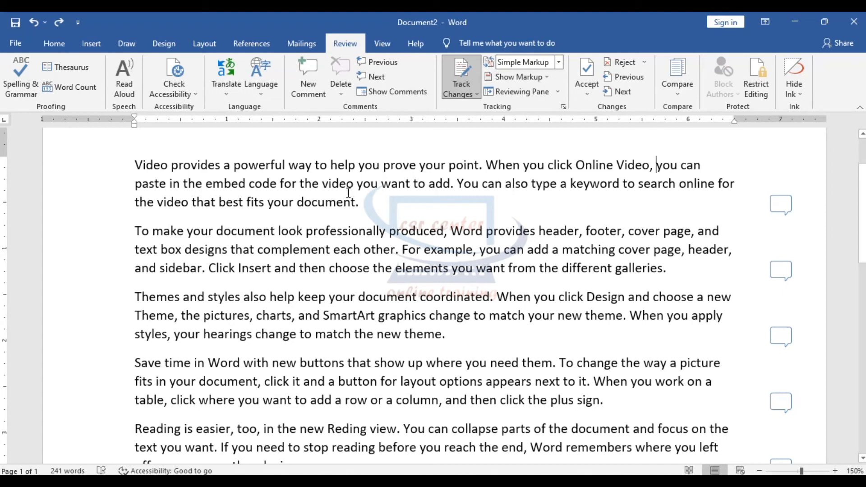
pyautogui.moveTo(322, 185); pyautogui.dragTo(410, 186)
pyautogui.press('Delete')
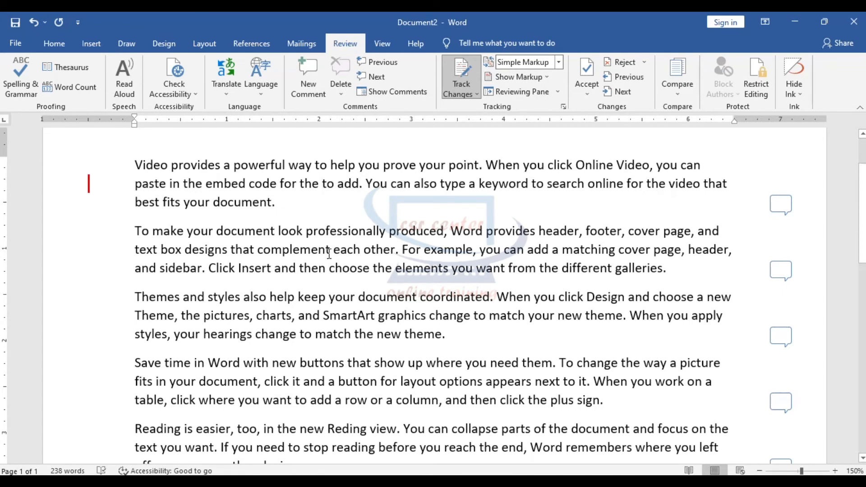
# Delete "complement each other. For example", "SmartArt graphic", and the fourth paragraph's text from "that show up" through "layout"
pyautogui.moveTo(255, 250); pyautogui.dragTo(430, 250)
pyautogui.press('Delete')
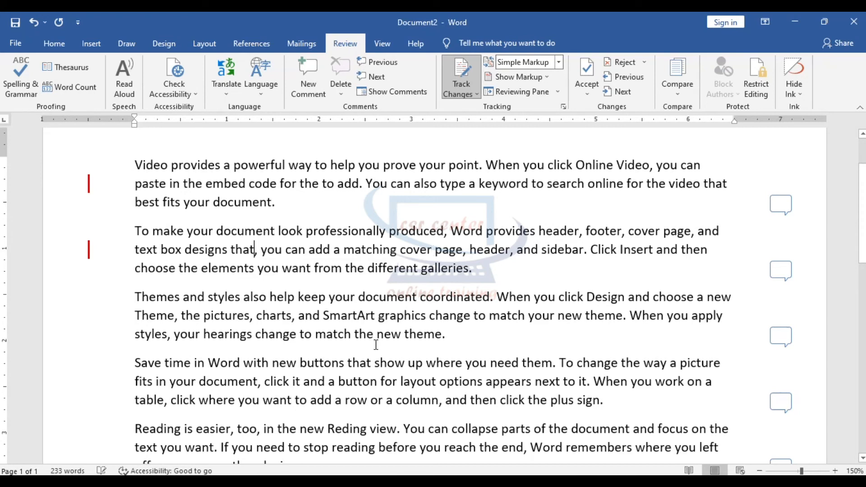
pyautogui.moveTo(354, 317); pyautogui.dragTo(419, 317)
pyautogui.press('Delete')
pyautogui.moveTo(348, 363); pyautogui.dragTo(428, 381)
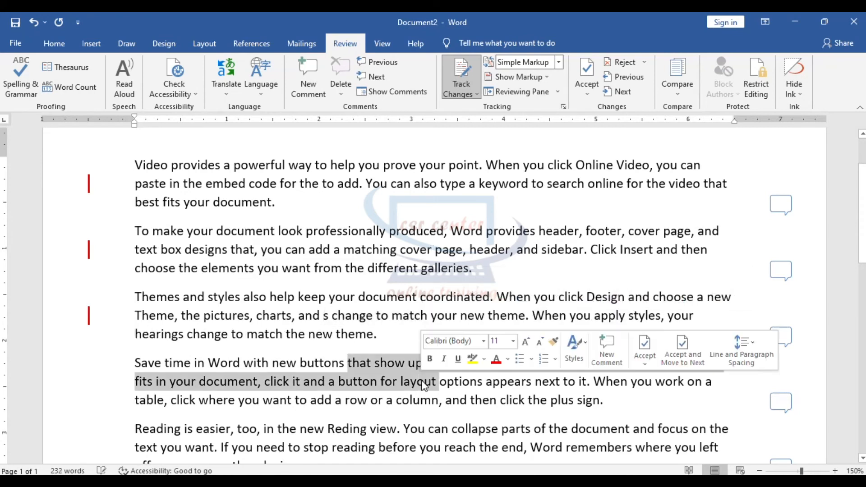
pyautogui.press('Delete')
pyautogui.scroll(1, 420, 241)
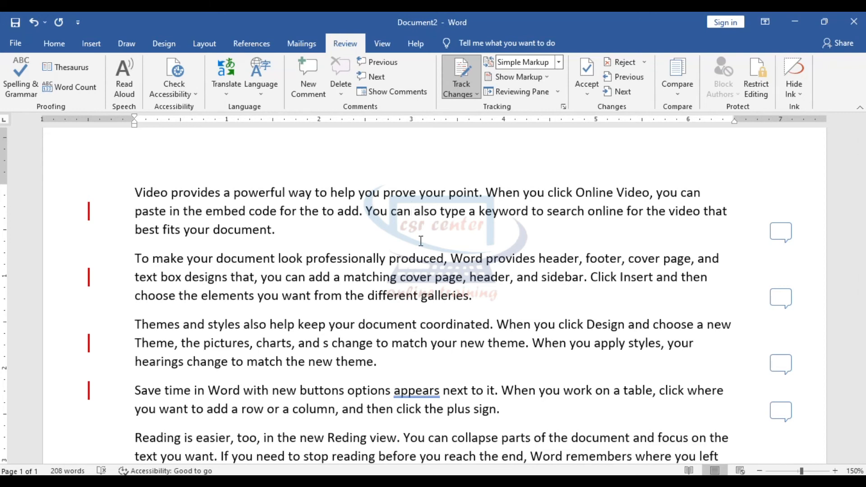
# Expand the tracked changes inline, look over the deleted text in each paragraph, and collapse them again
pyautogui.click(87, 216)
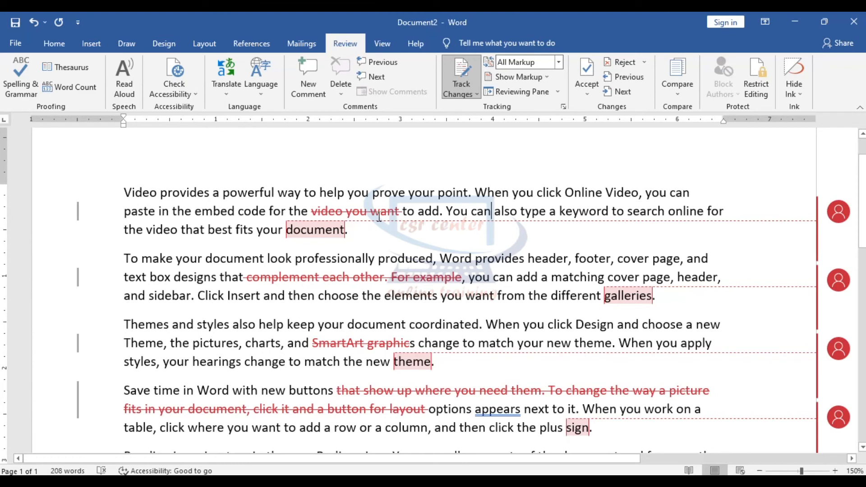
pyautogui.scroll(-1, 453, 241)
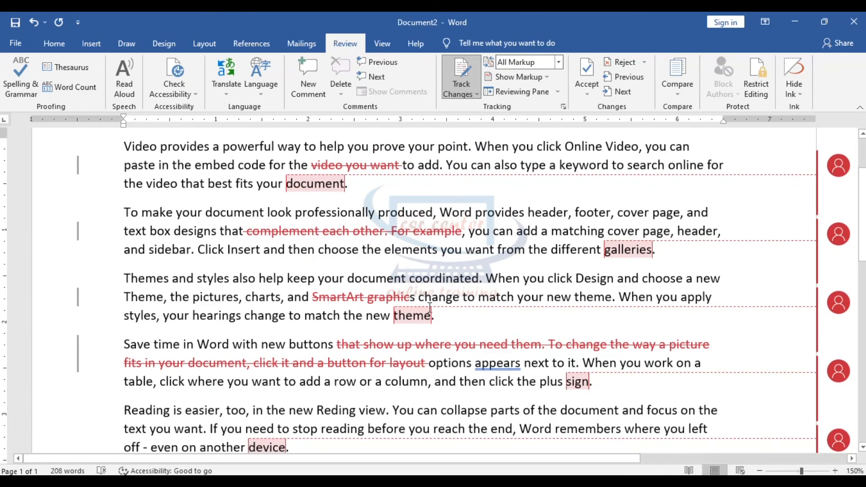
pyautogui.scroll(1, 430, 308)
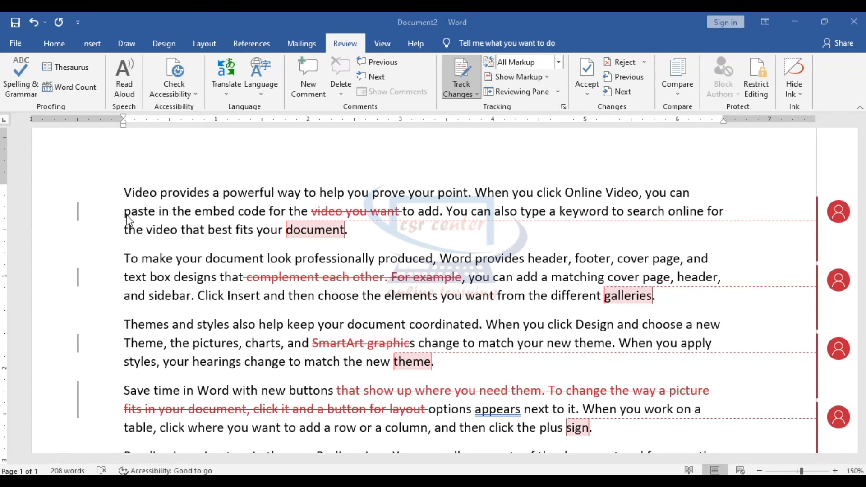
pyautogui.click(79, 213)
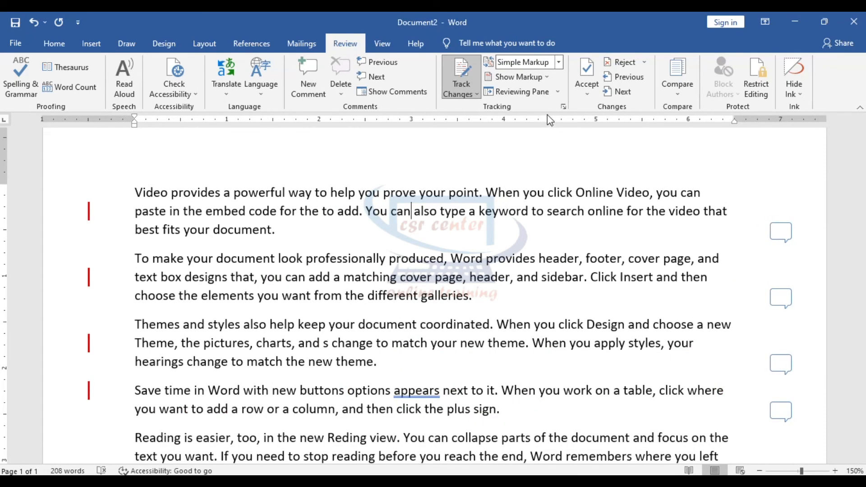
# Set the review display to All Markup, look through the tracked deletions, and switch the display to No Markup
pyautogui.click(559, 63)
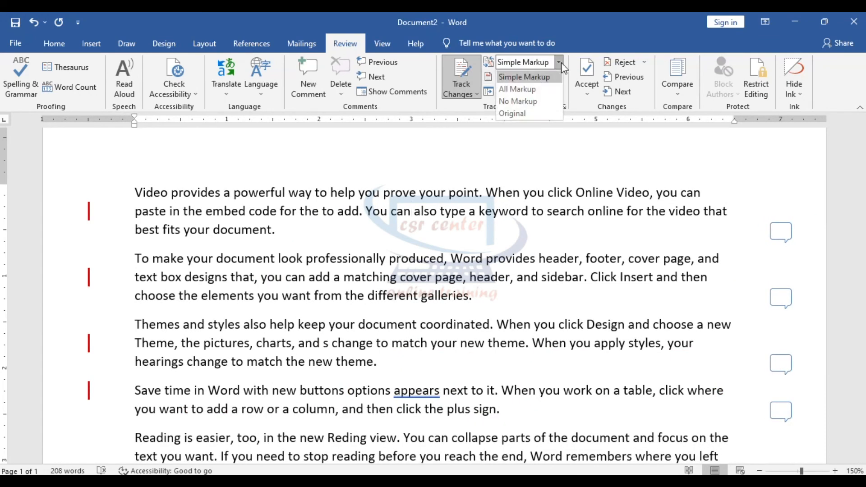
pyautogui.click(534, 89)
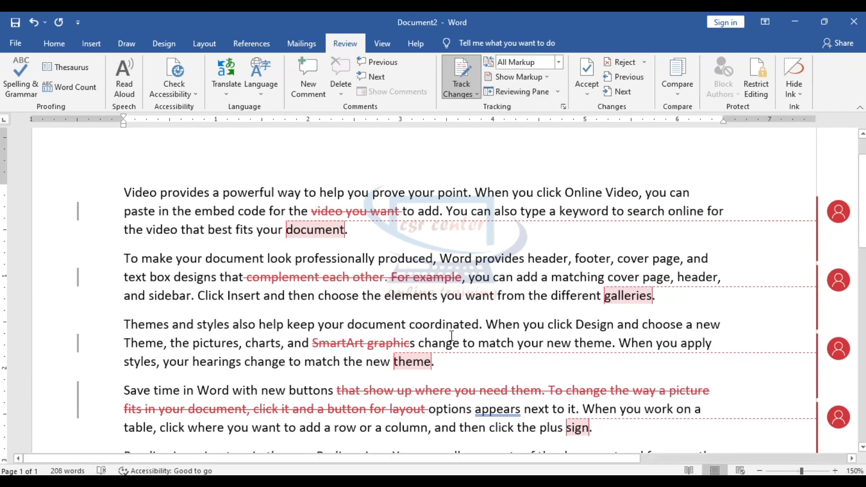
pyautogui.scroll(-1, 452, 335)
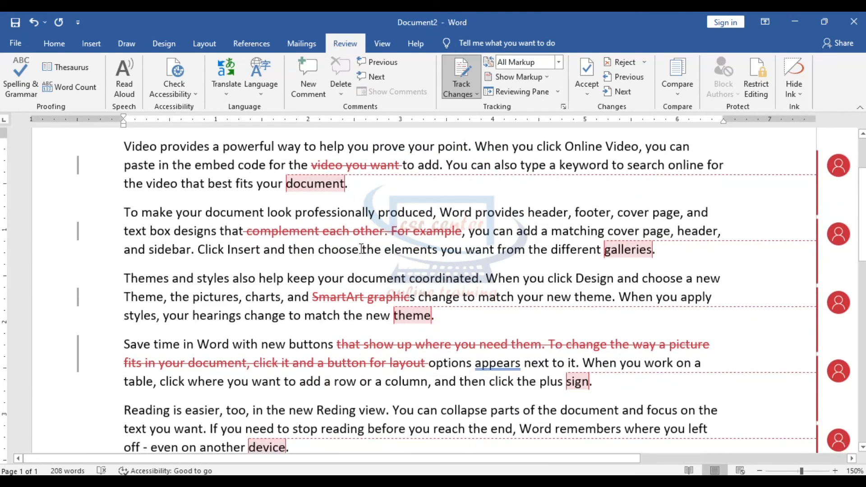
pyautogui.scroll(-3, 445, 266)
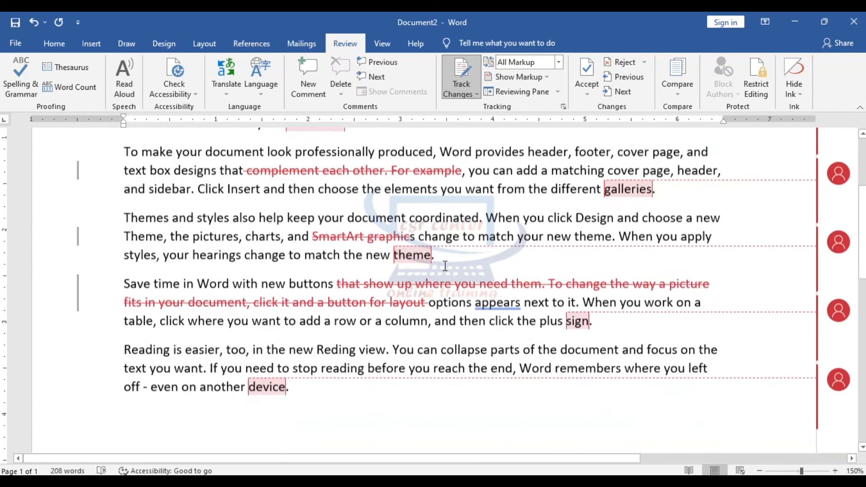
pyautogui.scroll(2, 445, 265)
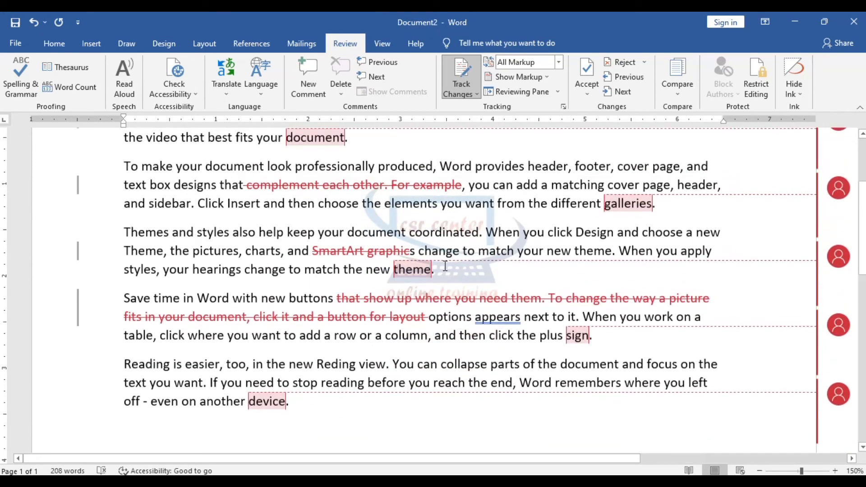
pyautogui.click(558, 62)
pyautogui.click(530, 102)
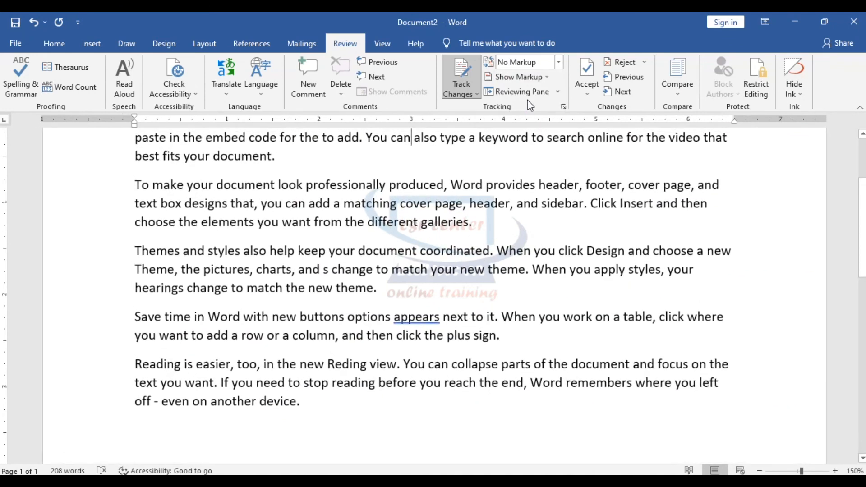
# Switch the review display from No Markup to Simple Markup
pyautogui.scroll(3, 406, 286)
pyautogui.click(559, 62)
pyautogui.click(547, 71)
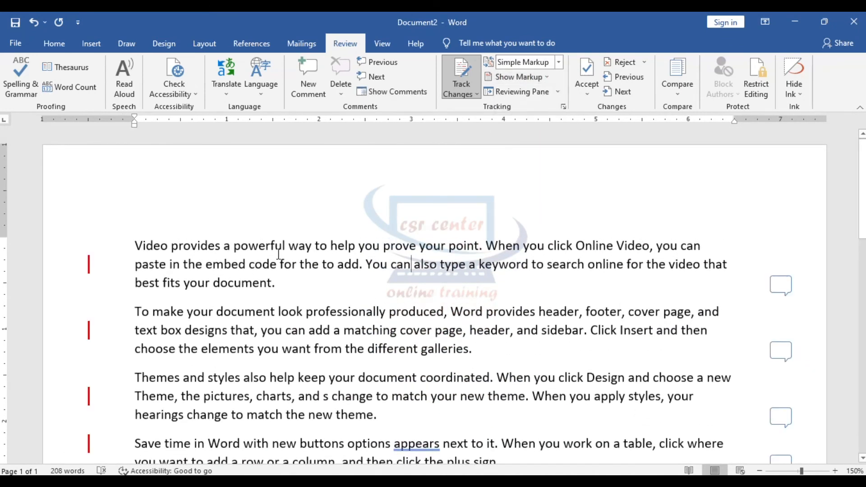
# Show the Reviewing Pane, look through the list of tracked deletions and comments, and close it
pyautogui.click(540, 95)
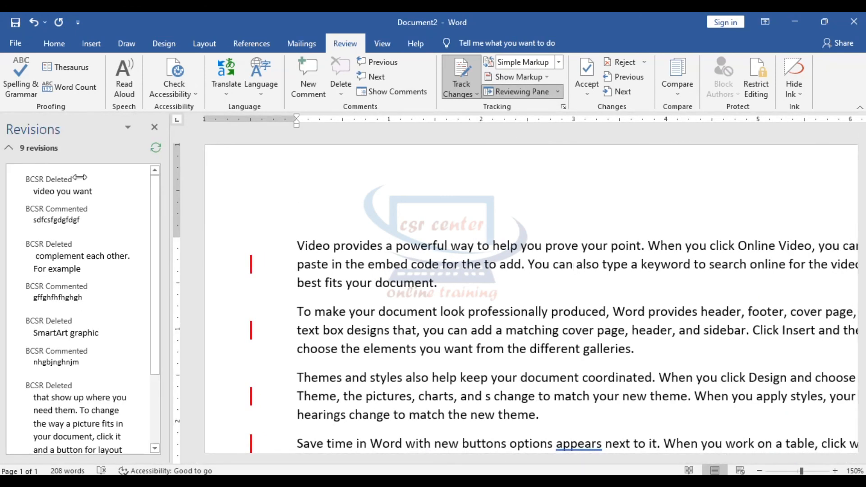
pyautogui.scroll(-3, 78, 279)
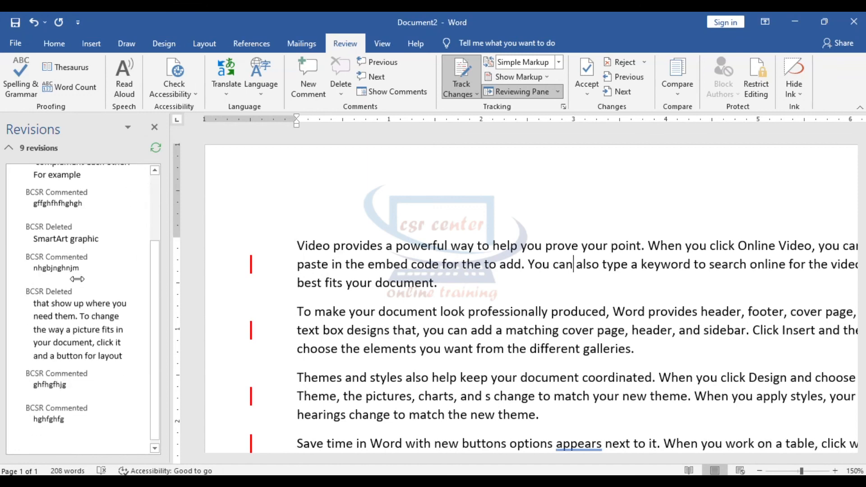
pyautogui.click(154, 127)
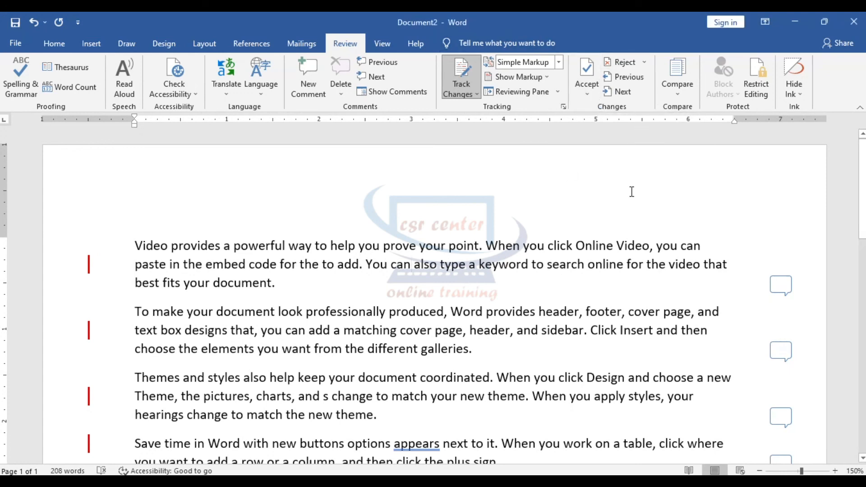
# Set the review display to All Markup and look over the tracked deletions in the paragraphs
pyautogui.click(558, 61)
pyautogui.click(543, 93)
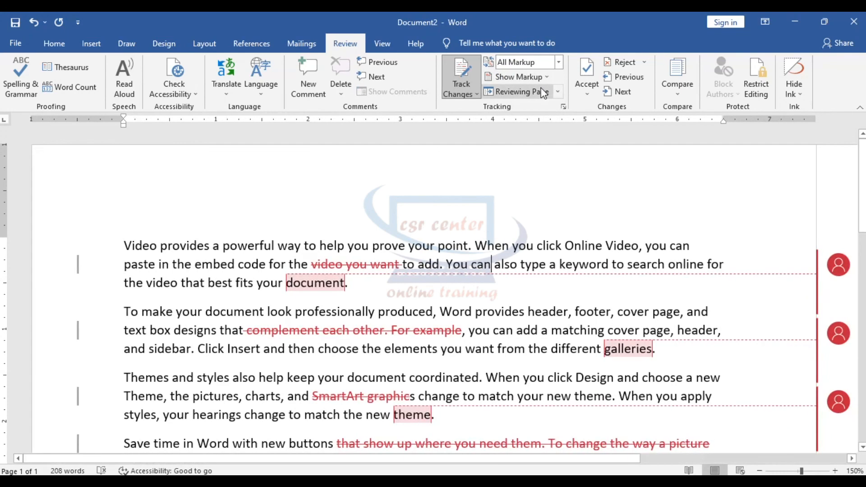
pyautogui.scroll(-2, 663, 260)
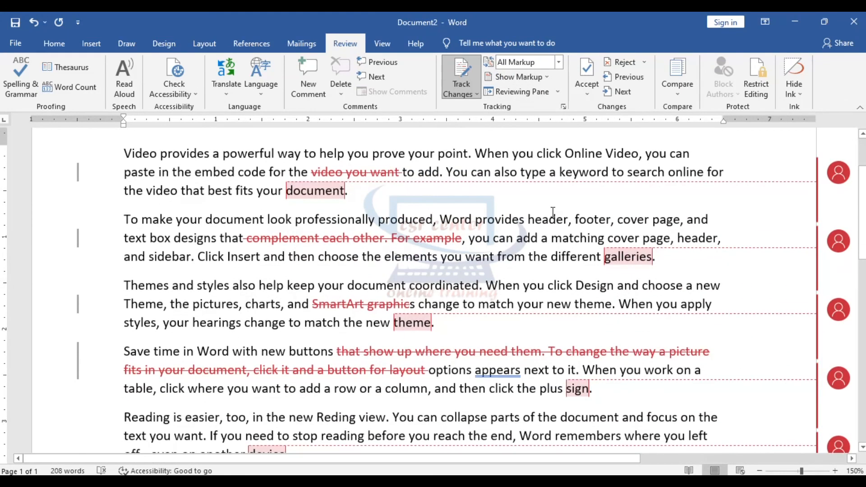
pyautogui.scroll(1, 676, 231)
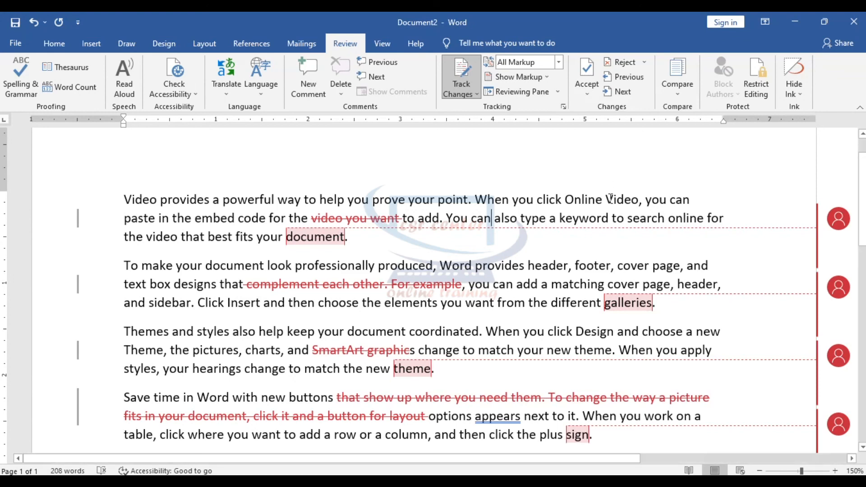
# Advance with Accept and Move to Next to the second paragraph's tracked deletion, and reject the deletion of "complement each other. For example"
pyautogui.click(587, 91)
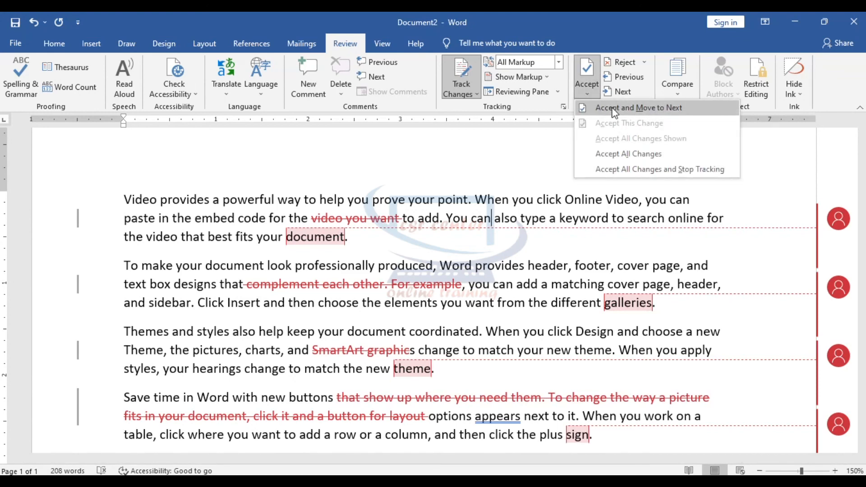
pyautogui.click(656, 109)
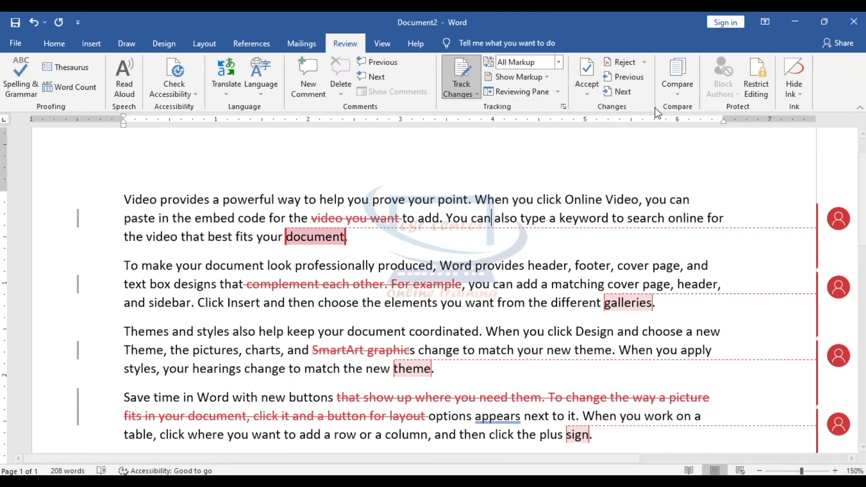
pyautogui.click(582, 85)
pyautogui.click(614, 108)
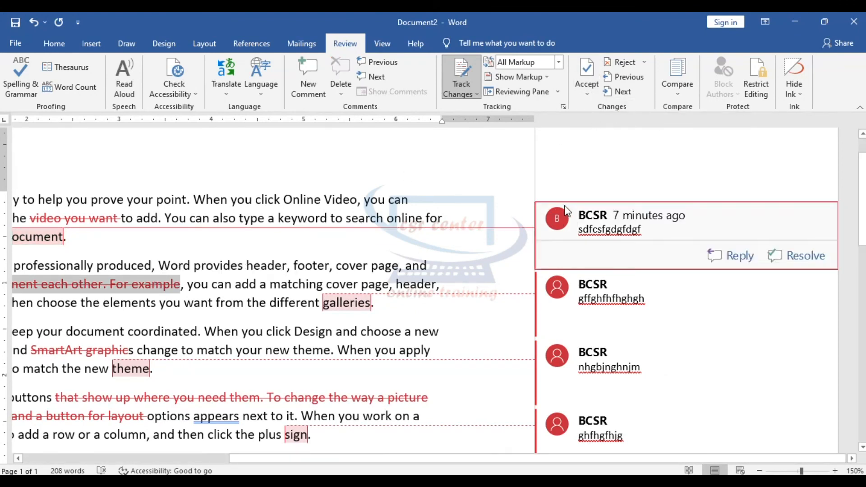
pyautogui.click(634, 64)
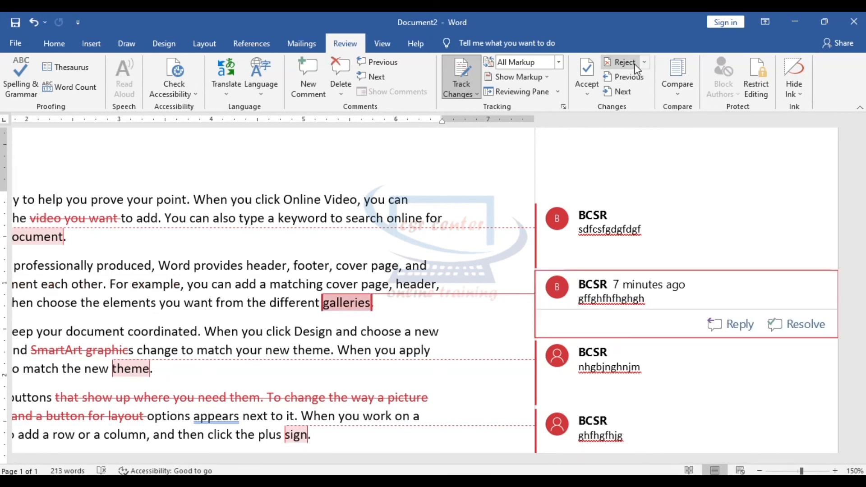
pyautogui.moveTo(294, 458); pyautogui.dragTo(151, 439)
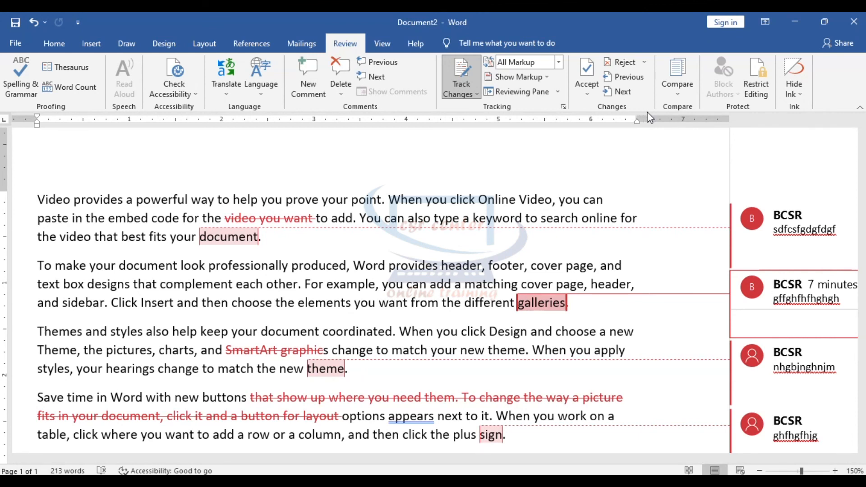
# Go back to the comment on "document" in the first paragraph, and move forward to the tracked deletion of "SmartArt graphic"
pyautogui.click(625, 77)
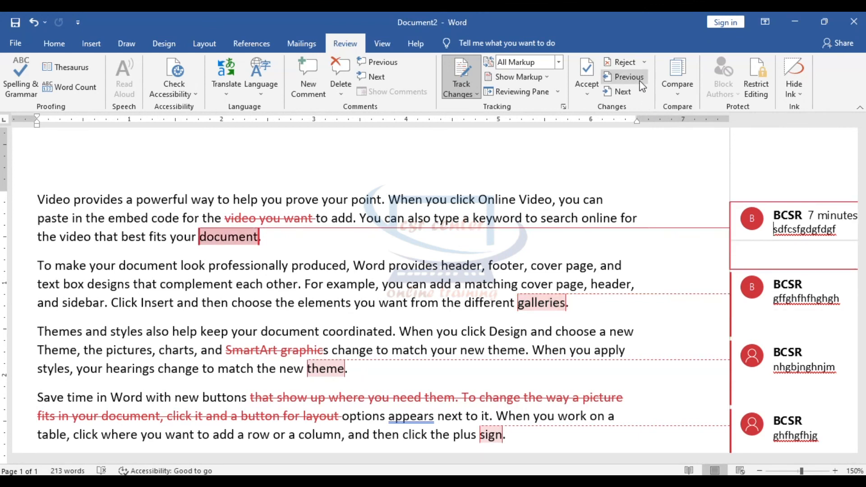
pyautogui.click(631, 93)
pyautogui.click(631, 93)
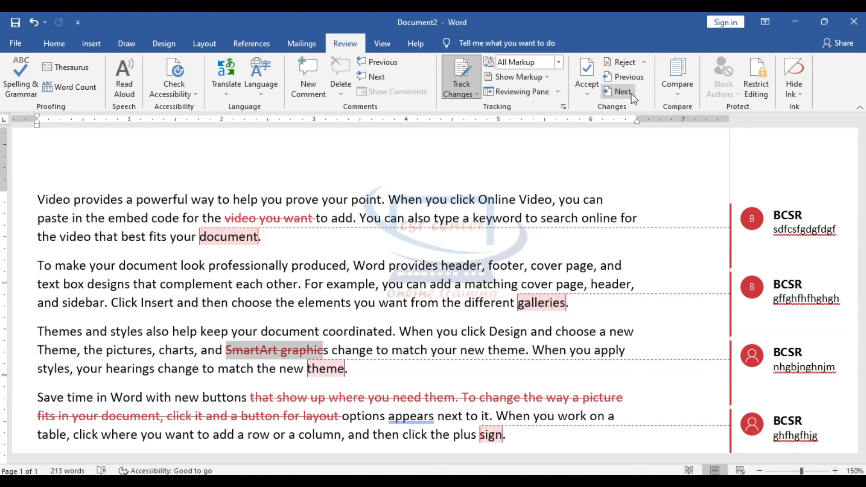